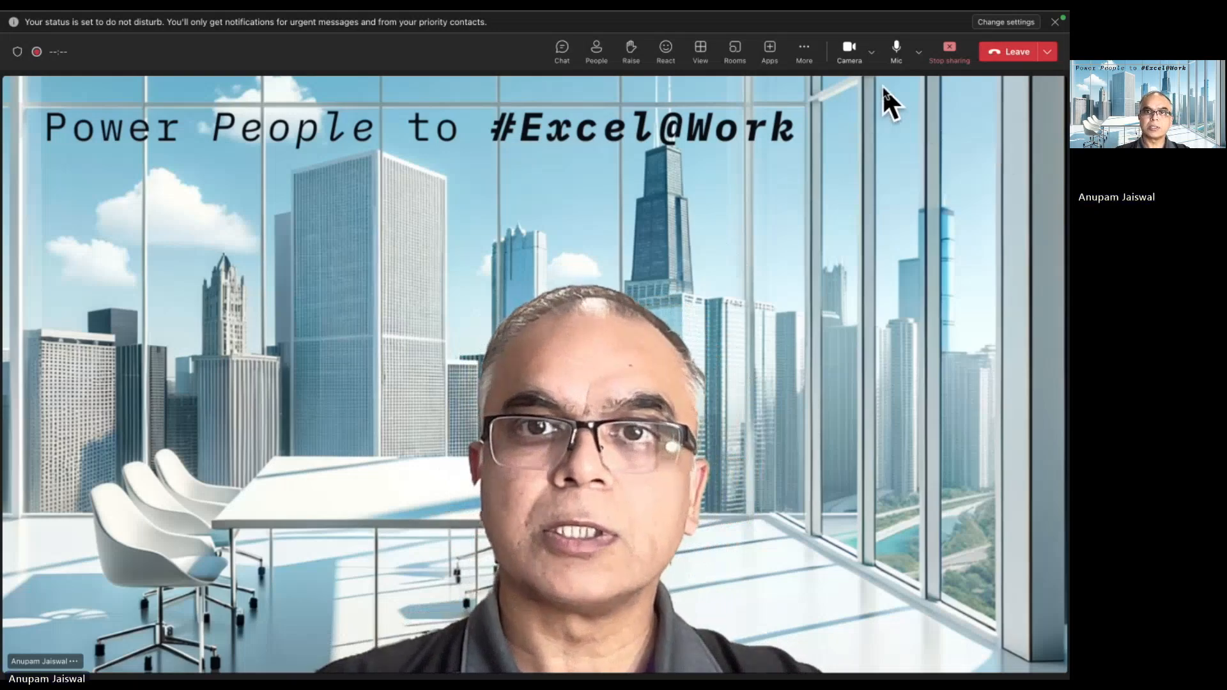
- Switch to the SAP session showing the USB4SAP push-mode selection screen and bring its whole window into view
key(super+Tab)
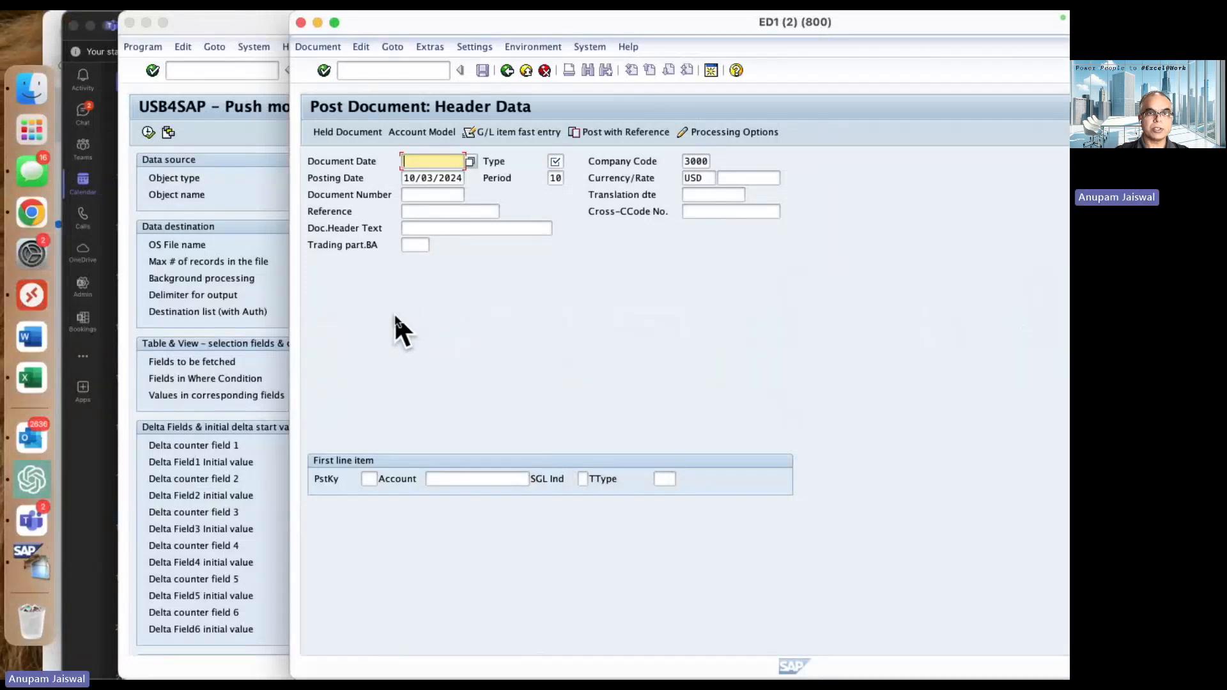
click(240, 209)
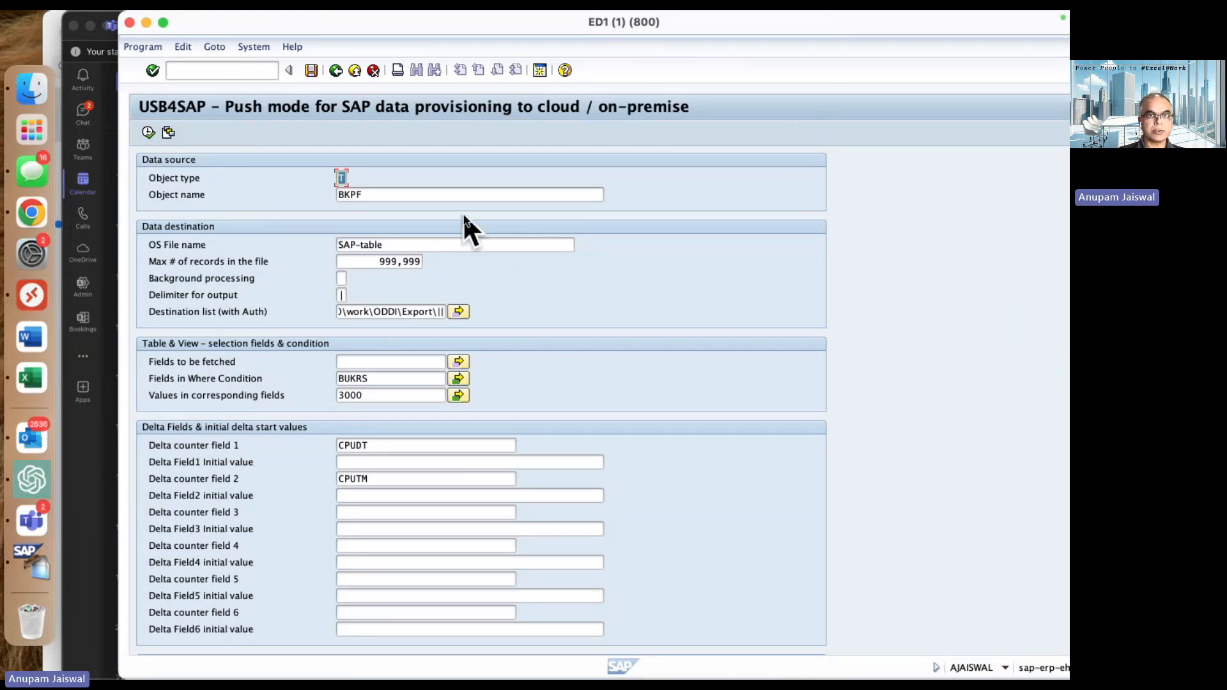
click(431, 196)
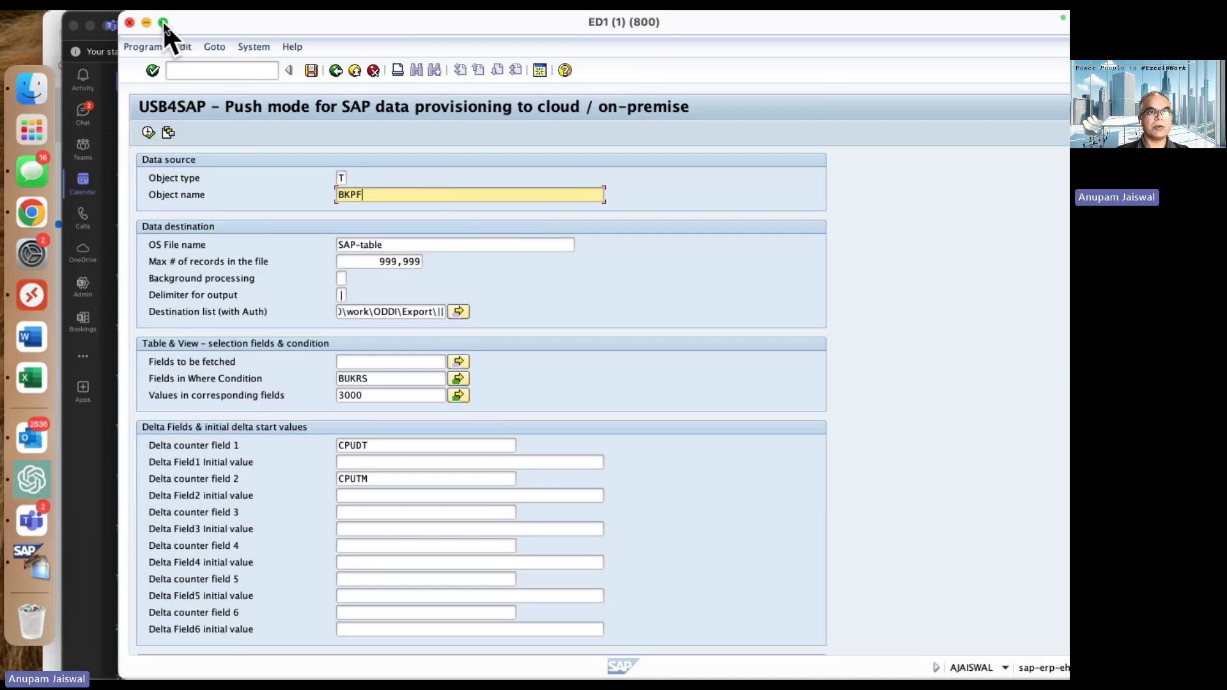
double_click(199, 21)
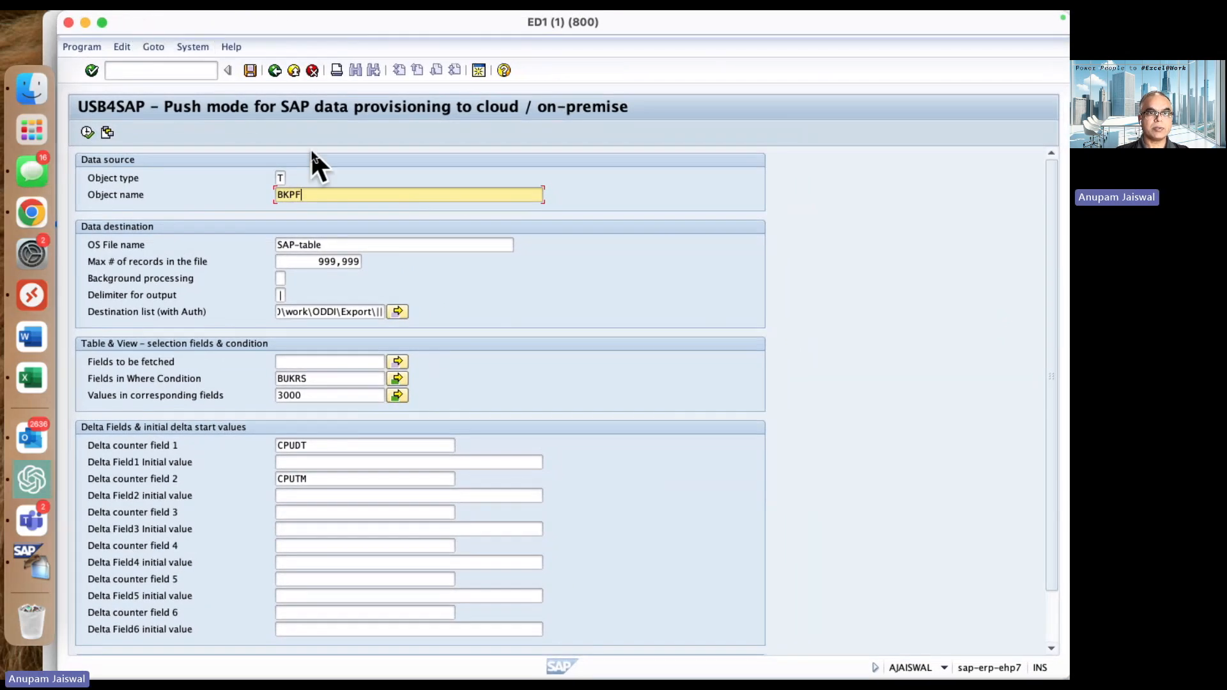
- Review the export's object type, object name, destination list, Where Condition field and the two delta counter fields
click(282, 178)
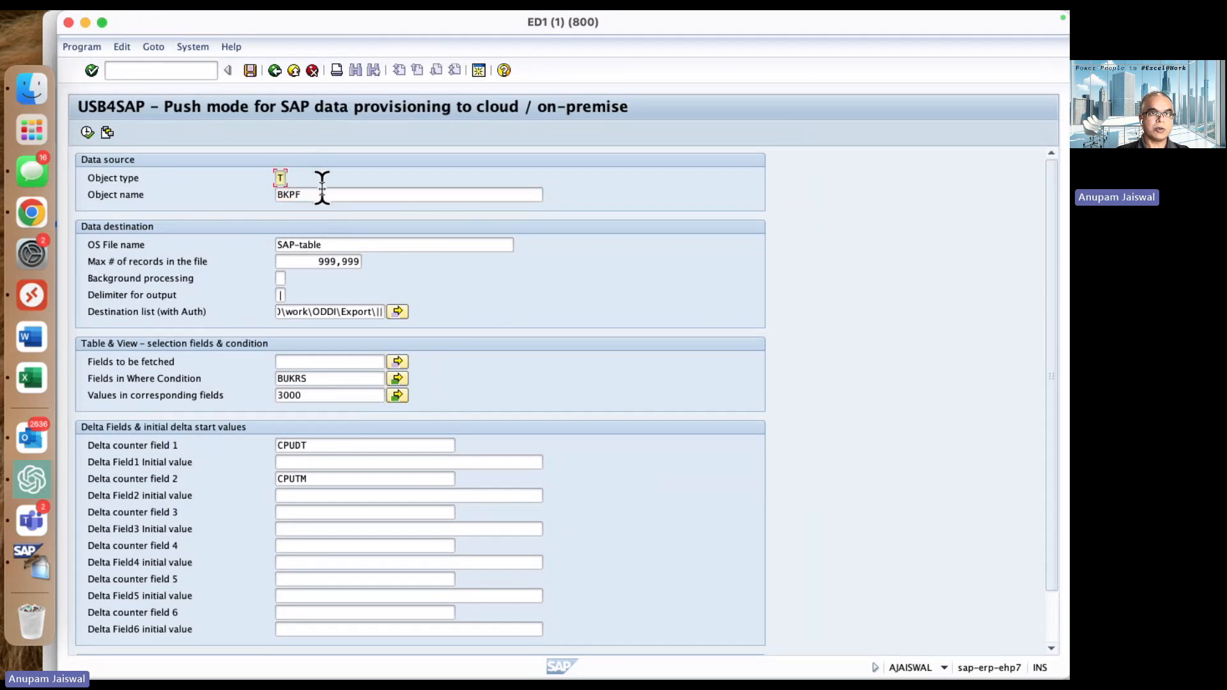
drag(324, 191, 264, 191)
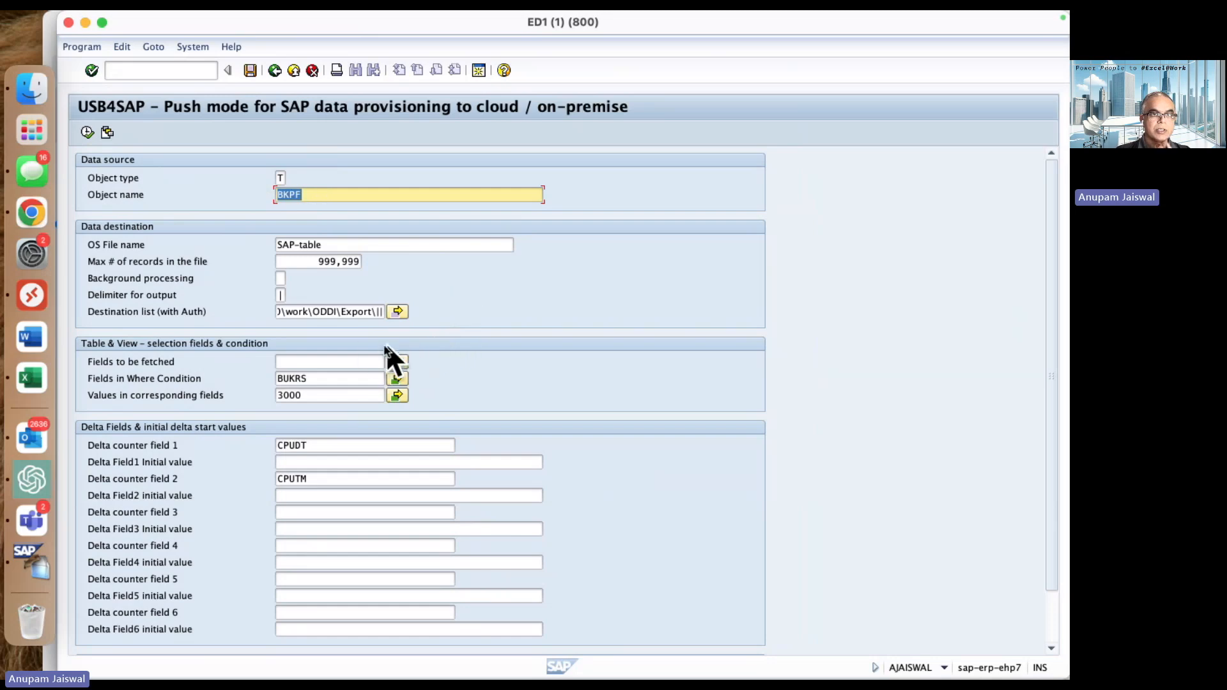
click(357, 313)
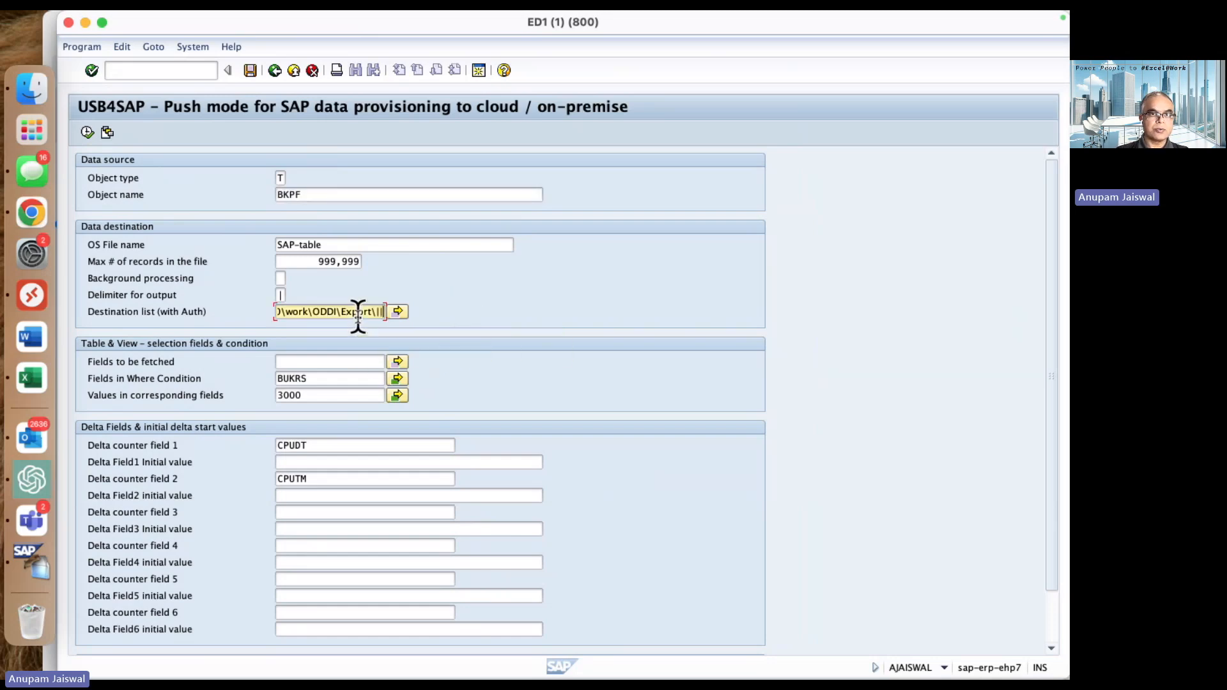
click(341, 378)
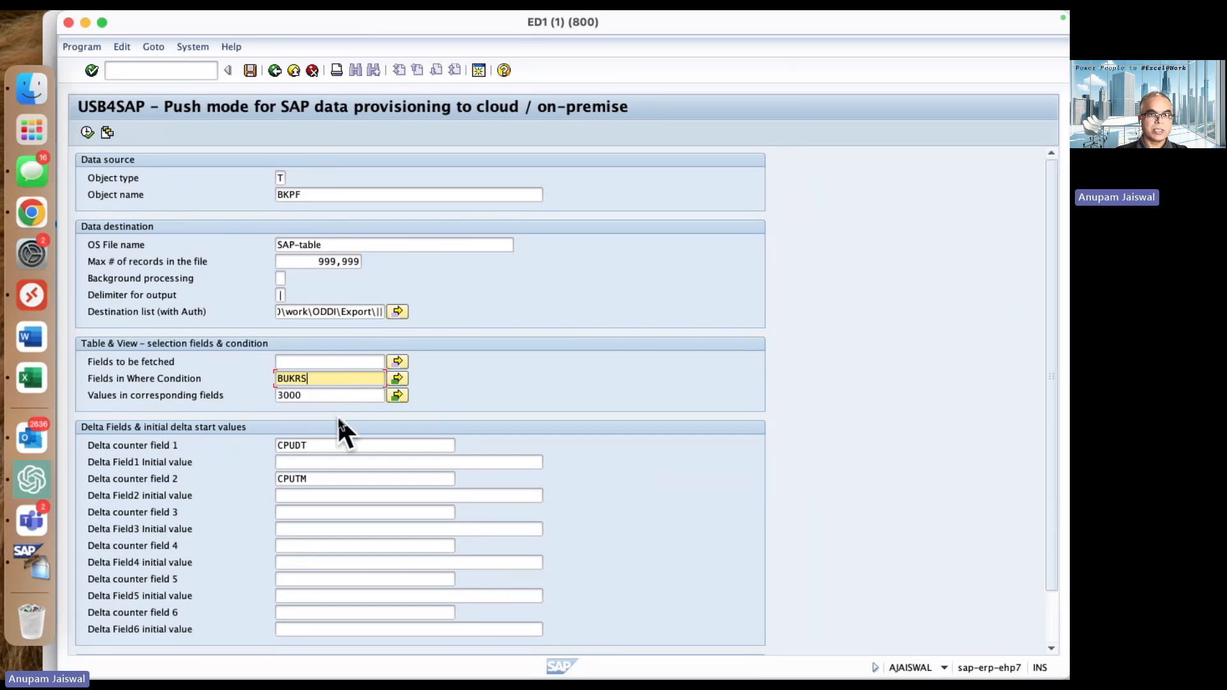
click(327, 445)
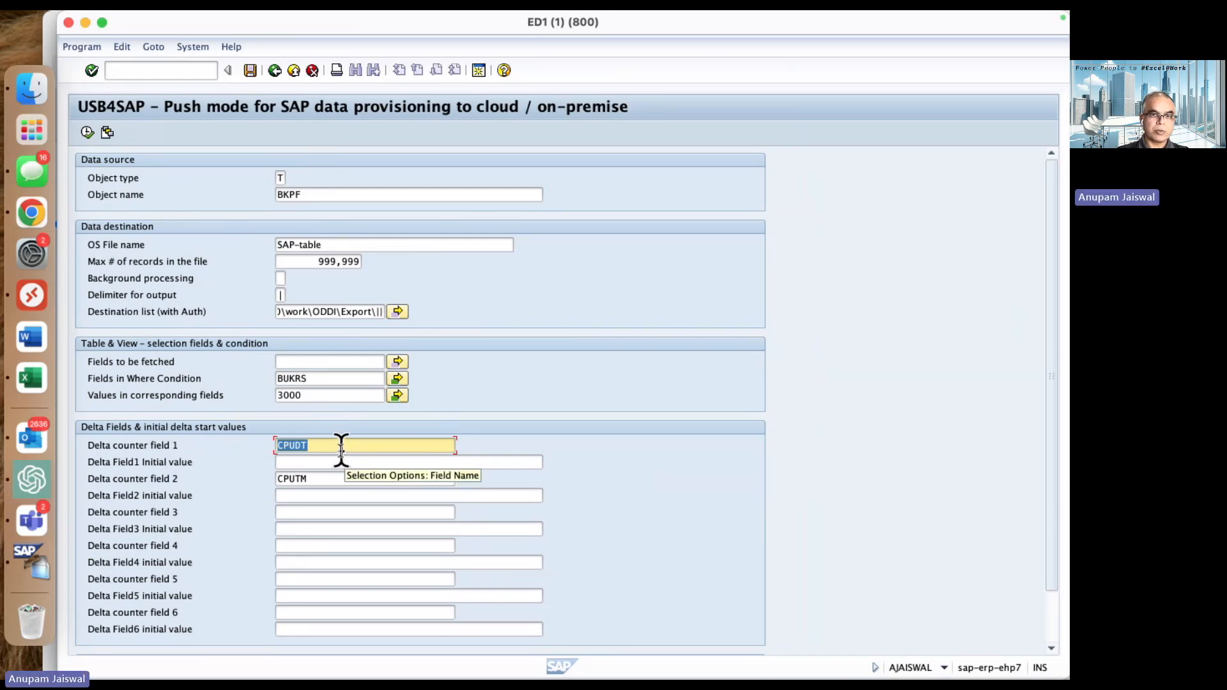
click(318, 478)
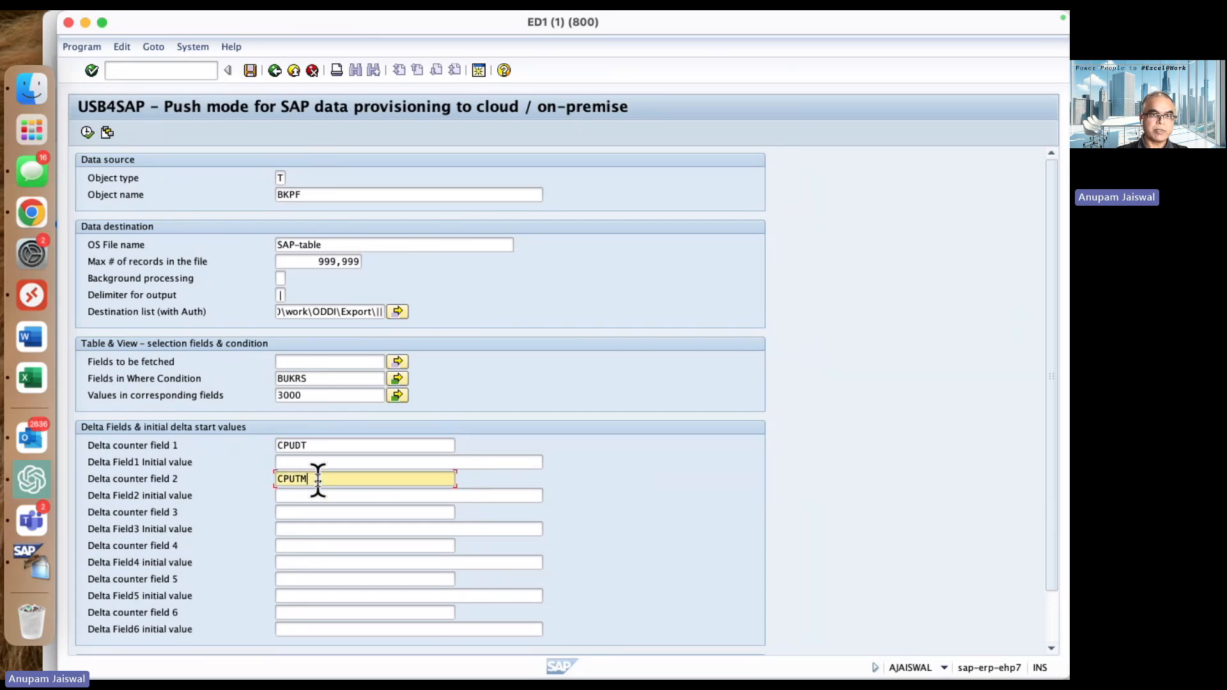
- Inspect the full list of fields in the Where Condition and close it without applying changes
click(351, 377)
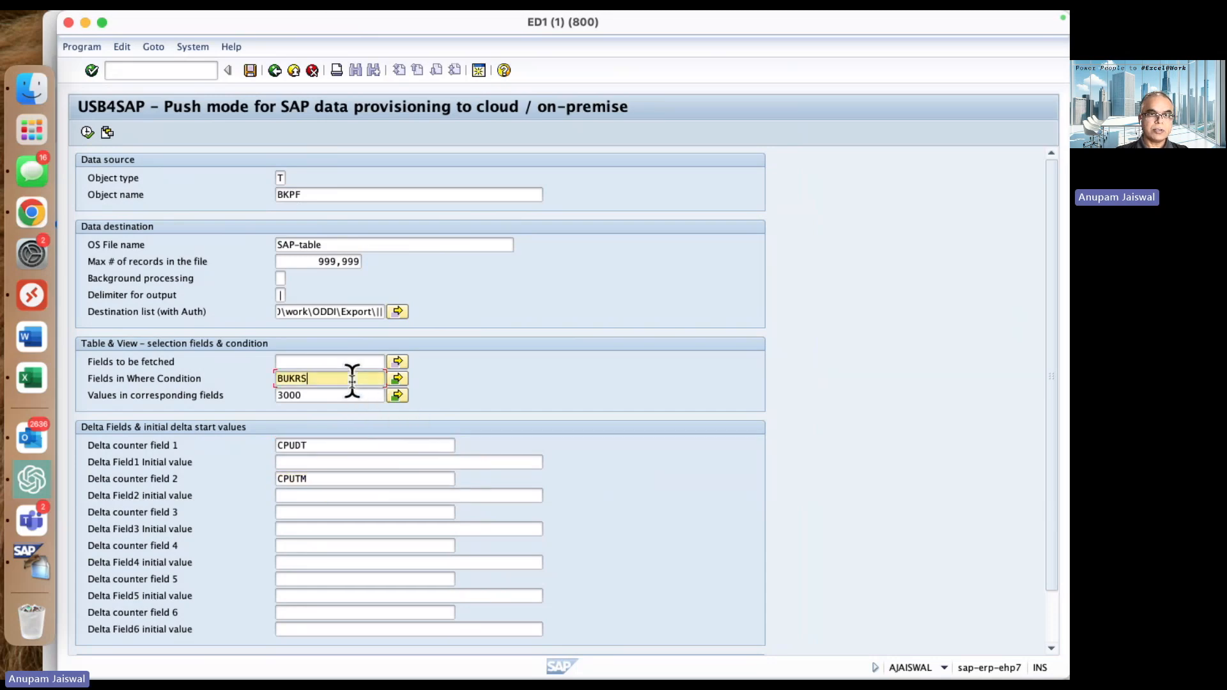
click(397, 377)
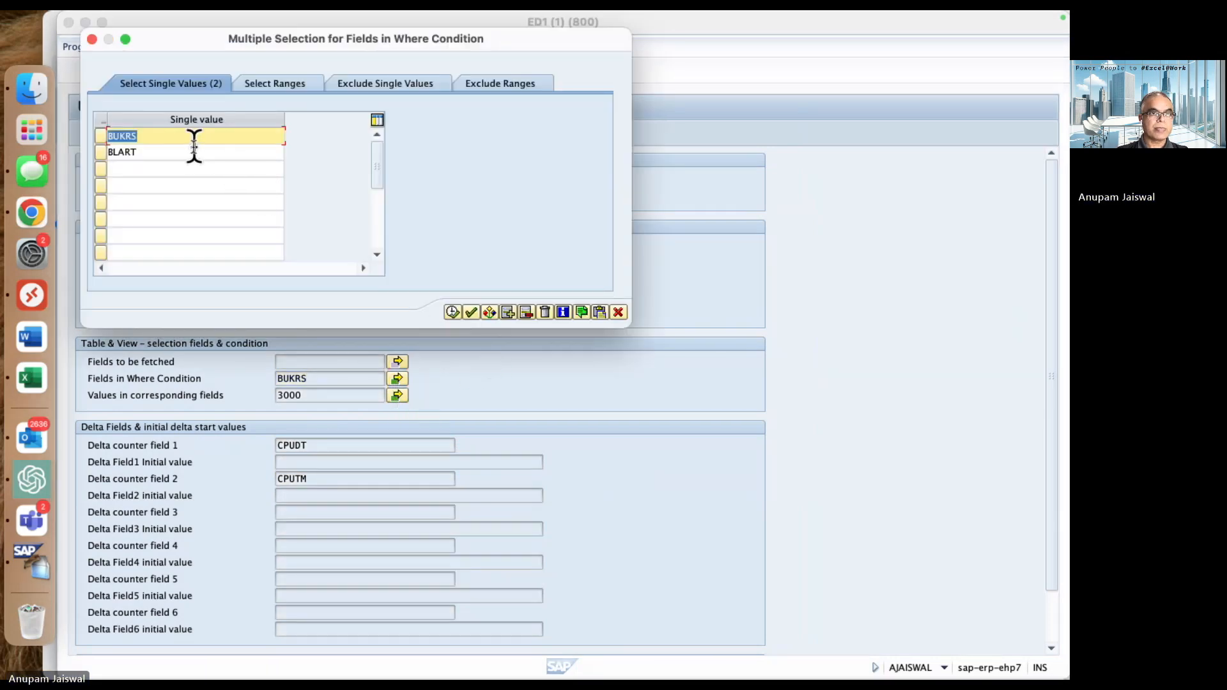
click(169, 136)
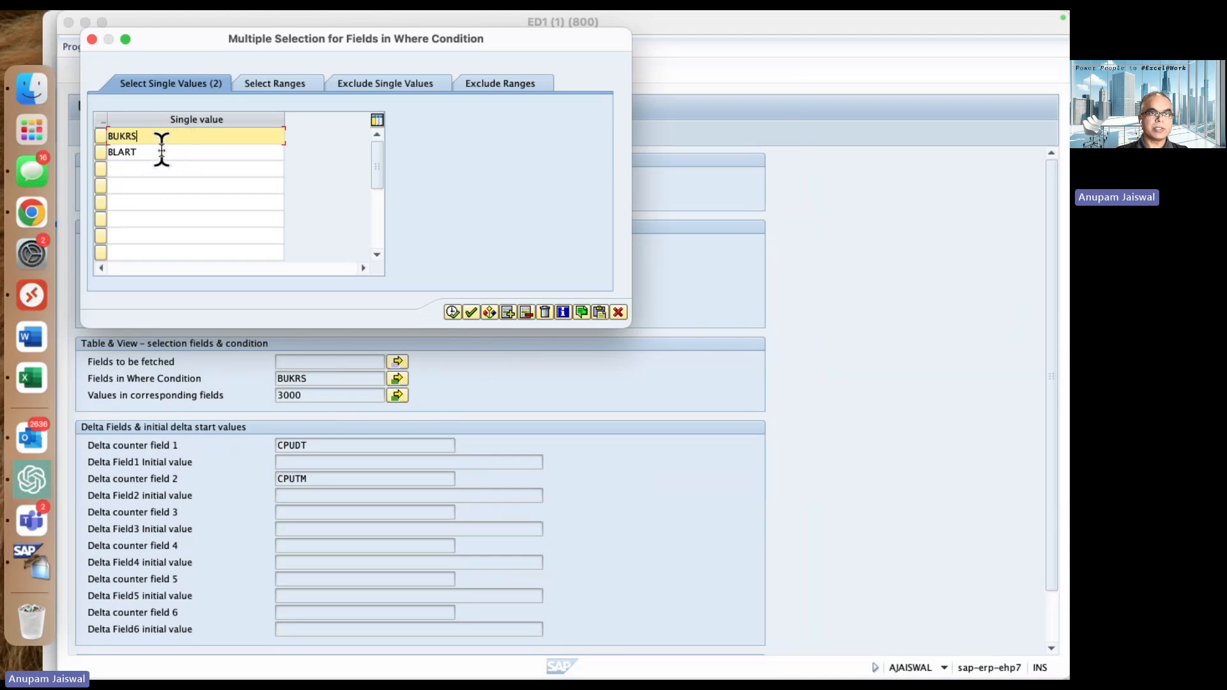
click(159, 152)
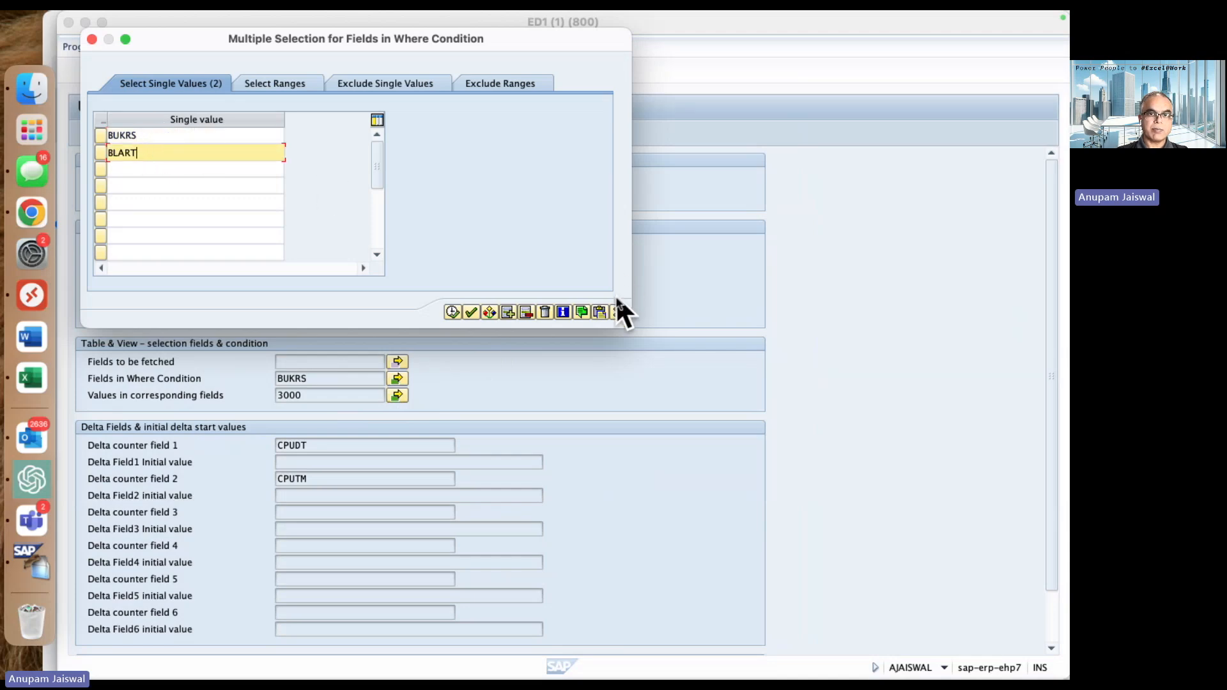
click(618, 311)
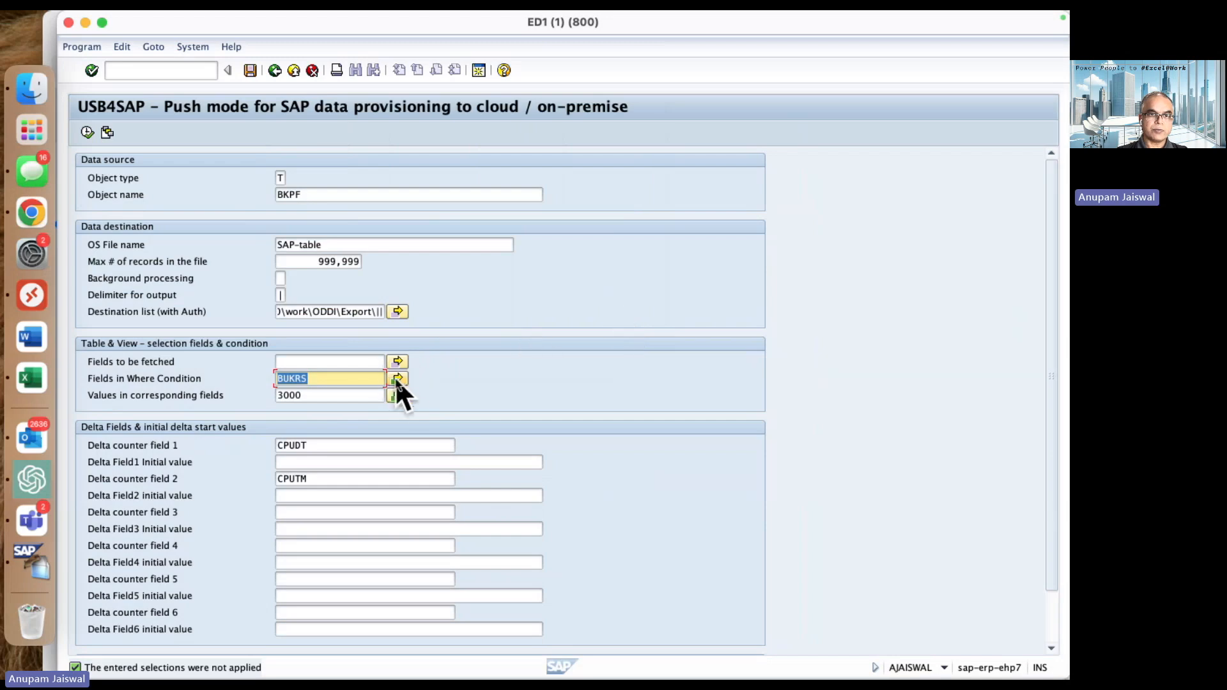
- Inspect the list of values for the corresponding Where Condition fields and close it without applying changes
click(398, 394)
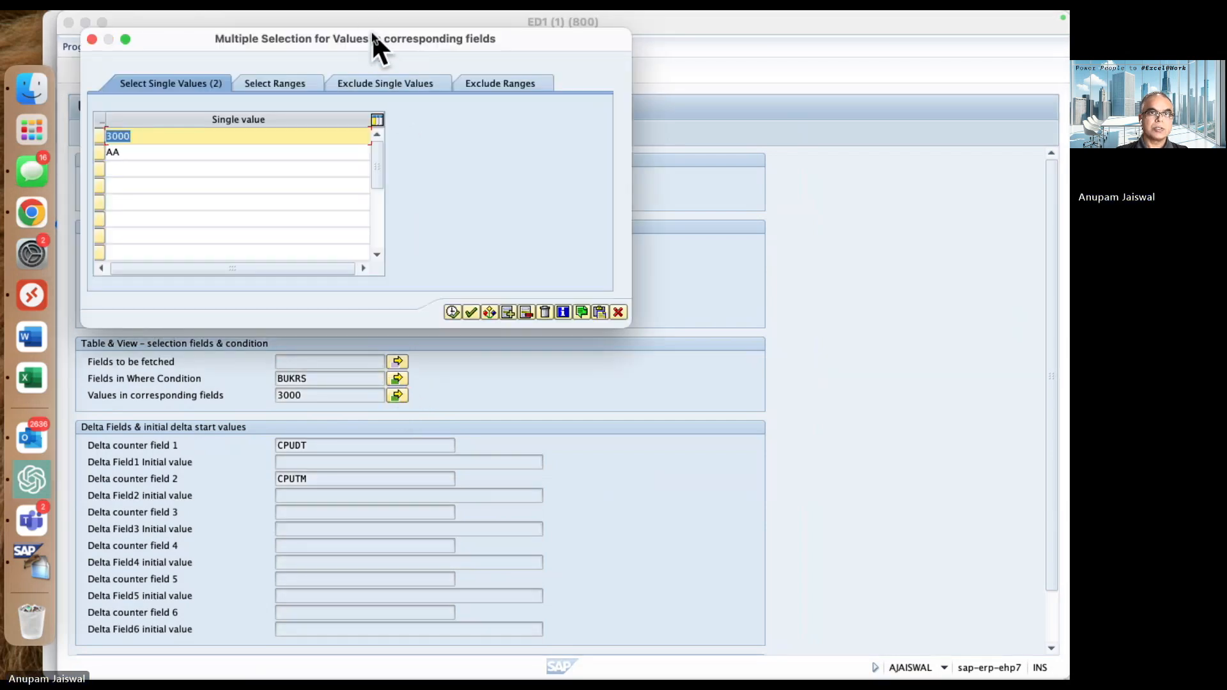
drag(184, 38, 685, 45)
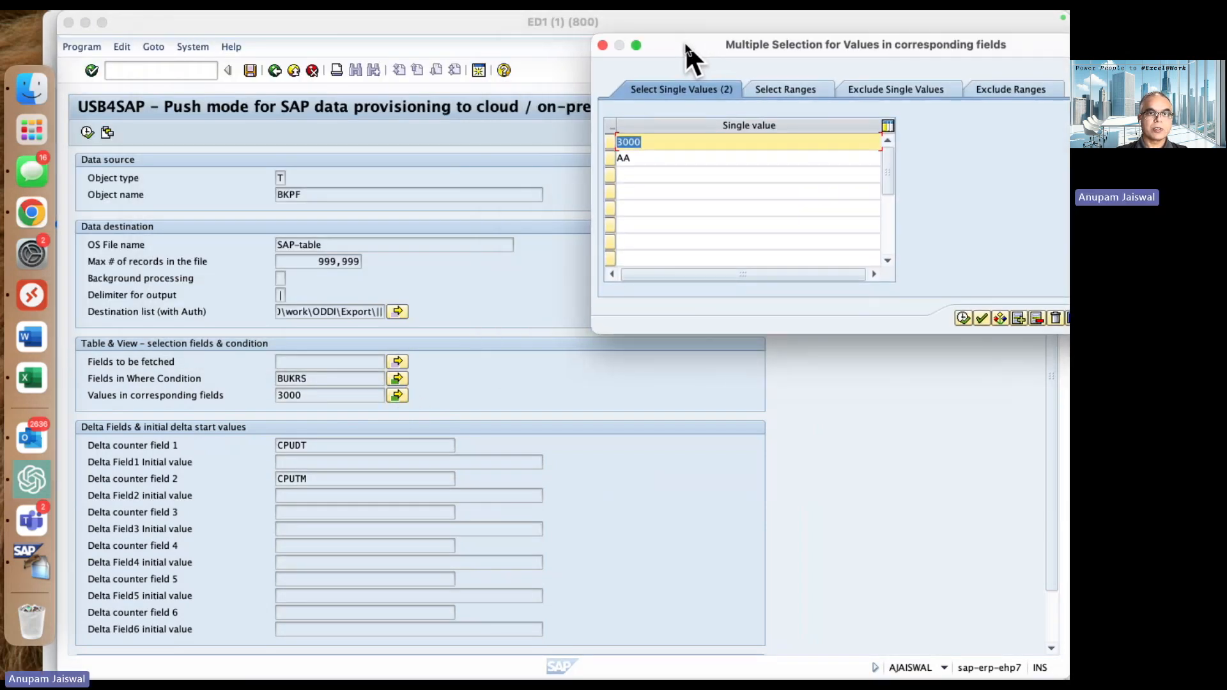
drag(654, 143, 614, 156)
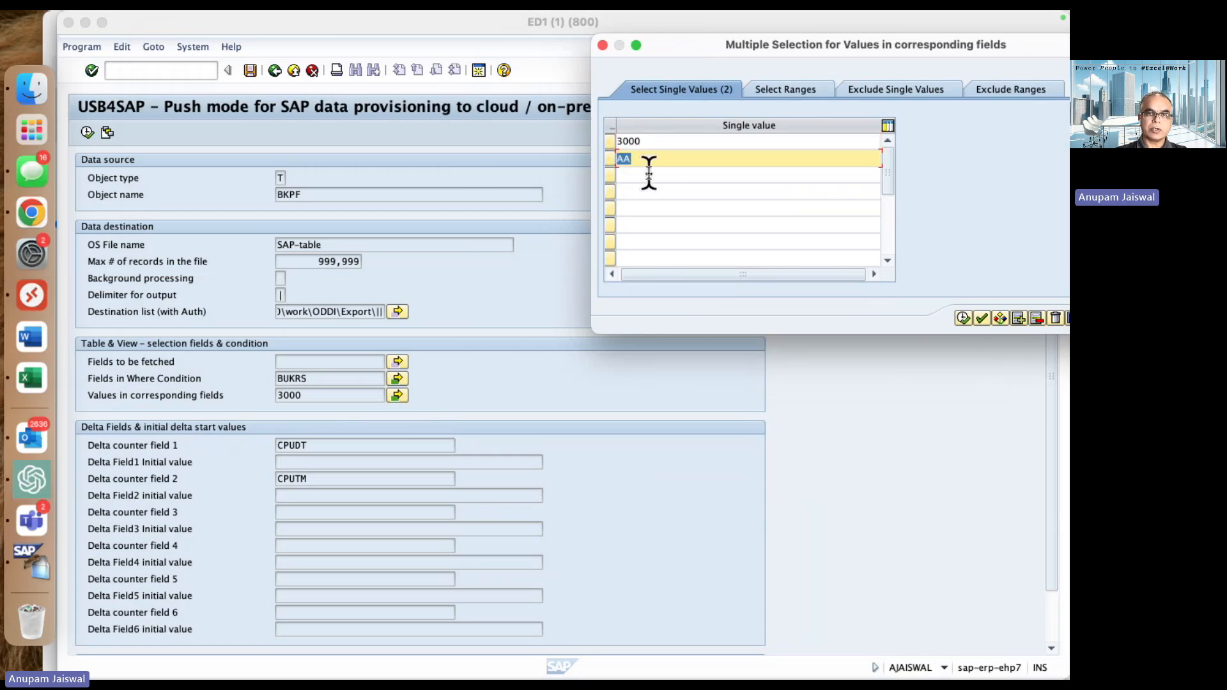
drag(807, 45, 670, 48)
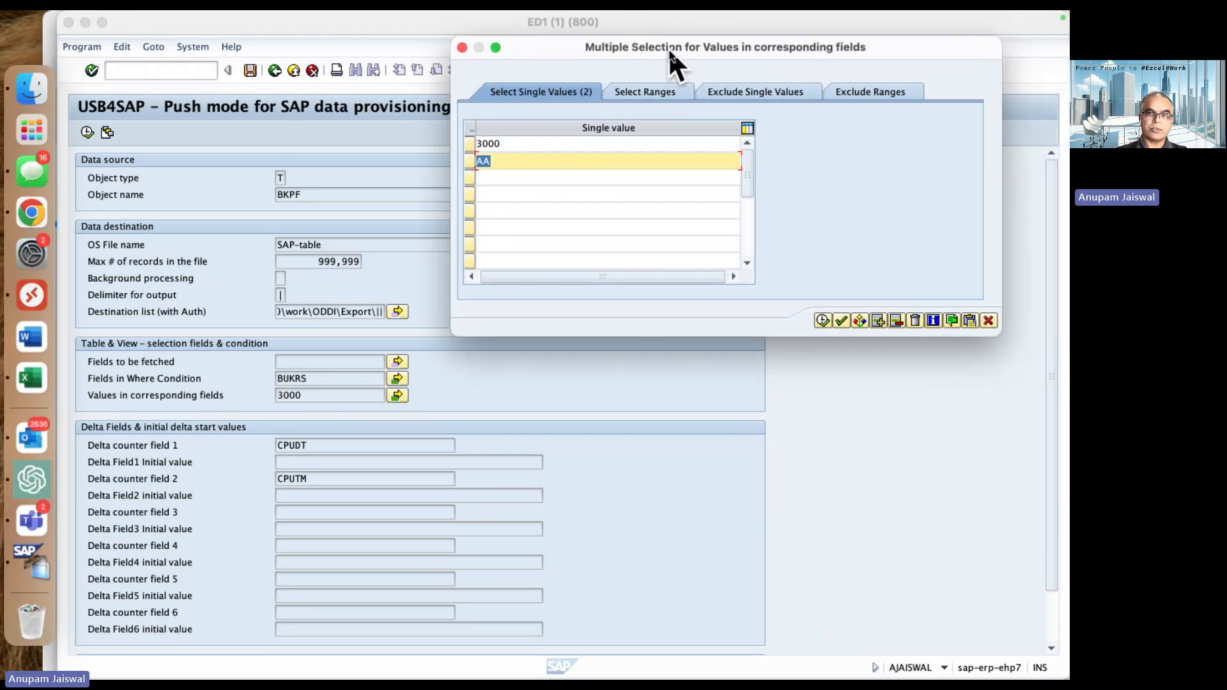
click(988, 320)
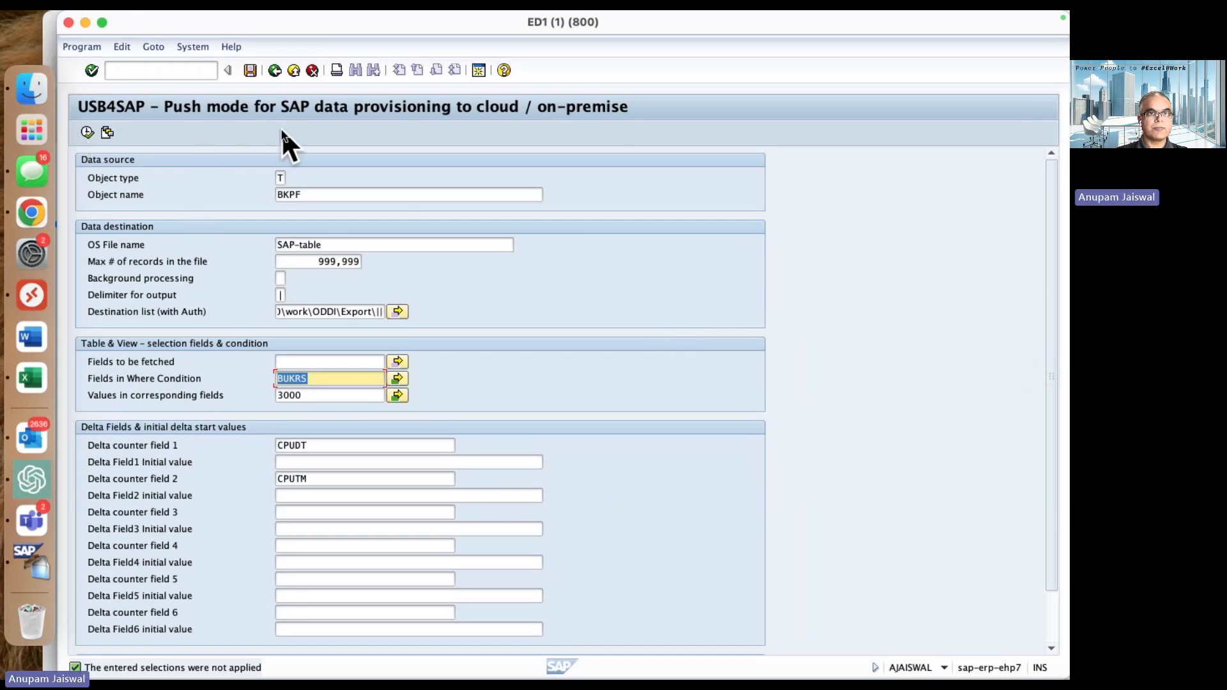
- Open transaction SE16N in a new session and load table BKPF
click(195, 70)
text(/ose16n)
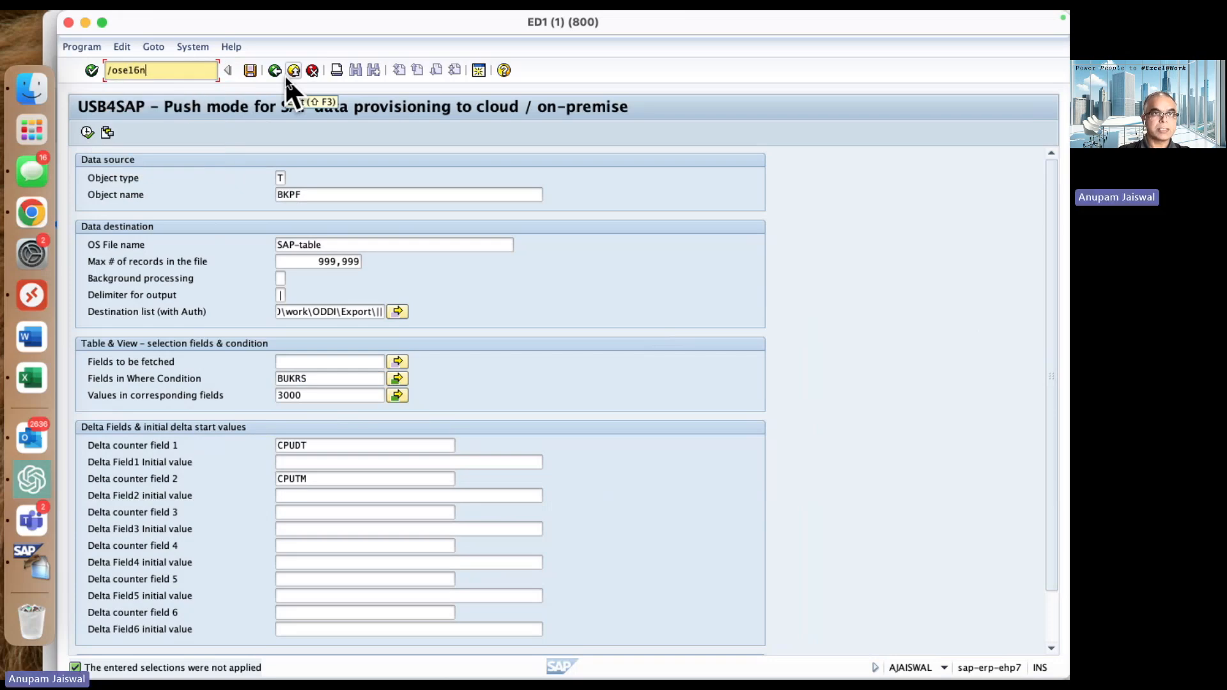
key(Return)
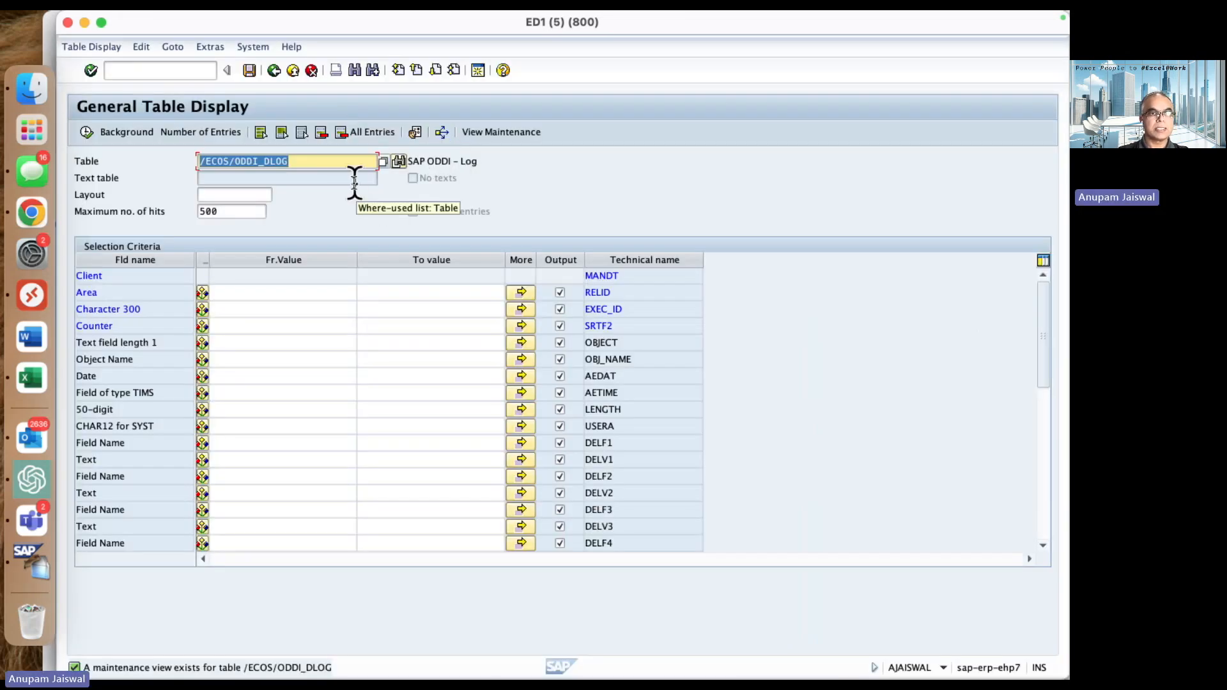
text(BKPF)
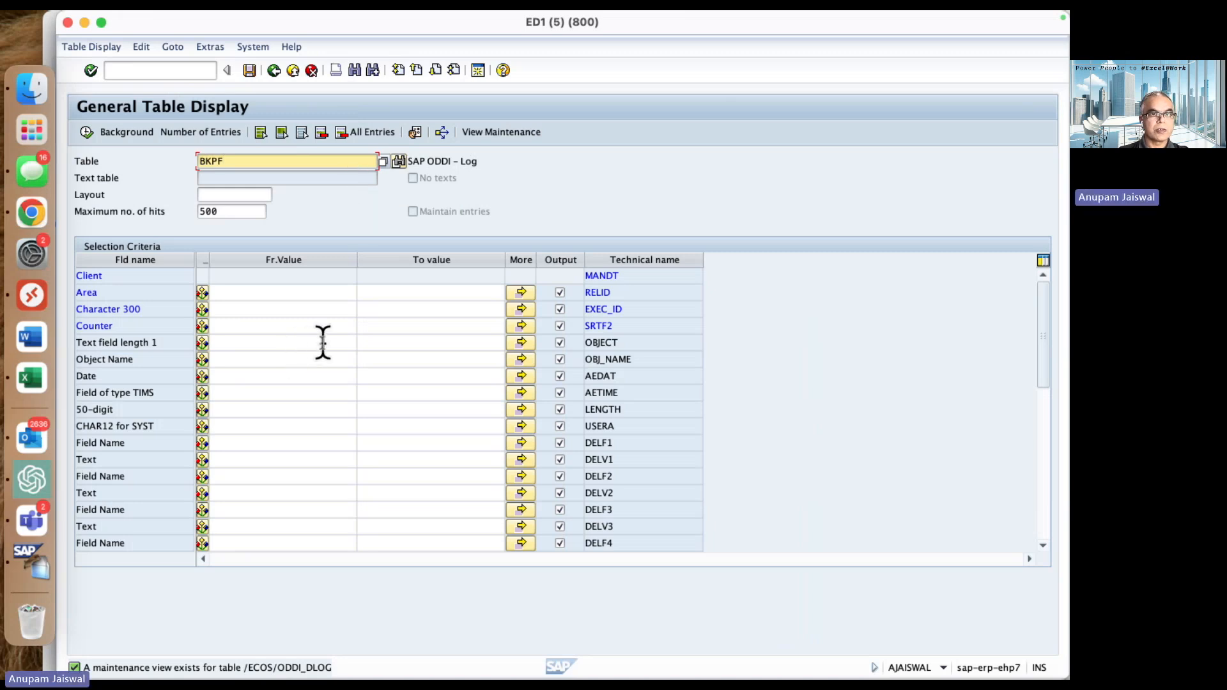
key(Return)
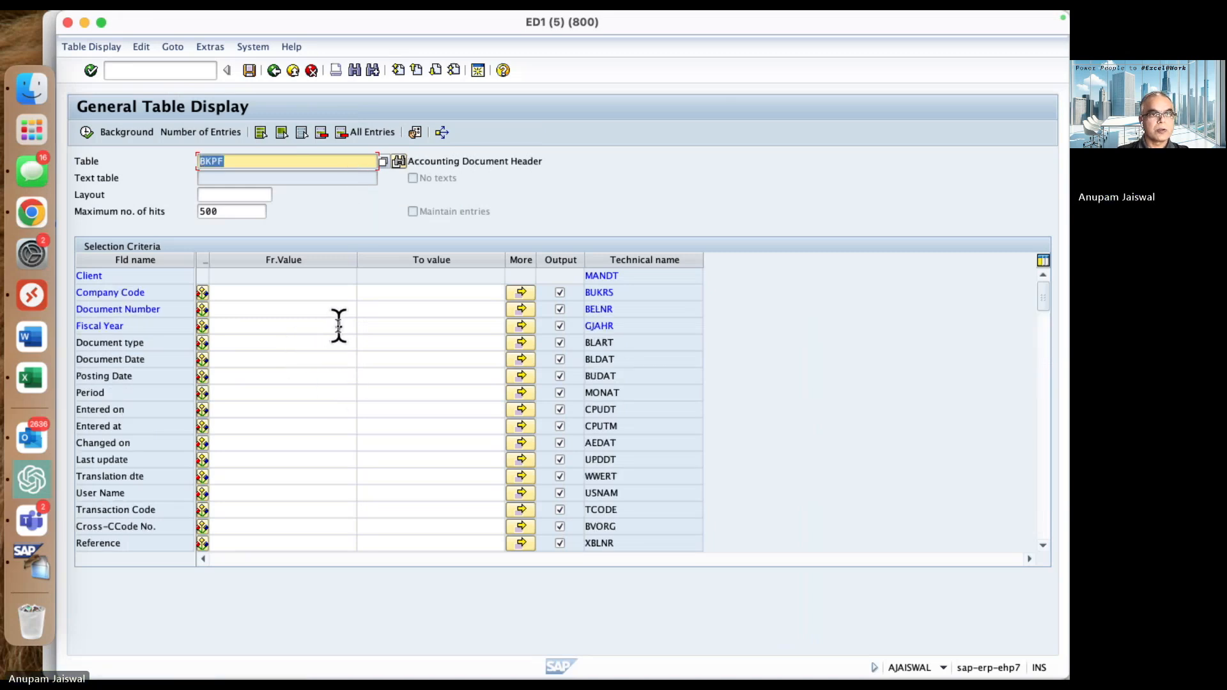
- Restrict the BKPF selection to Company Code 3000 and Document type AA
click(298, 294)
text(3000)
key(Tab)
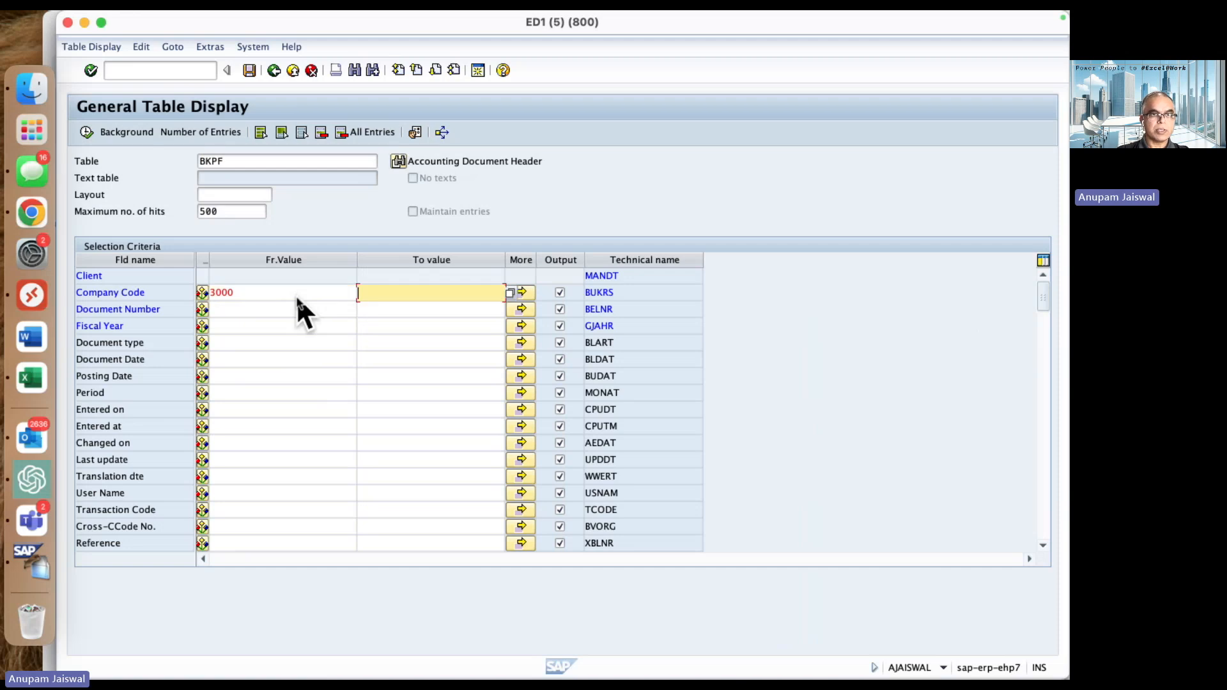
click(271, 343)
text(AA)
key(Tab)
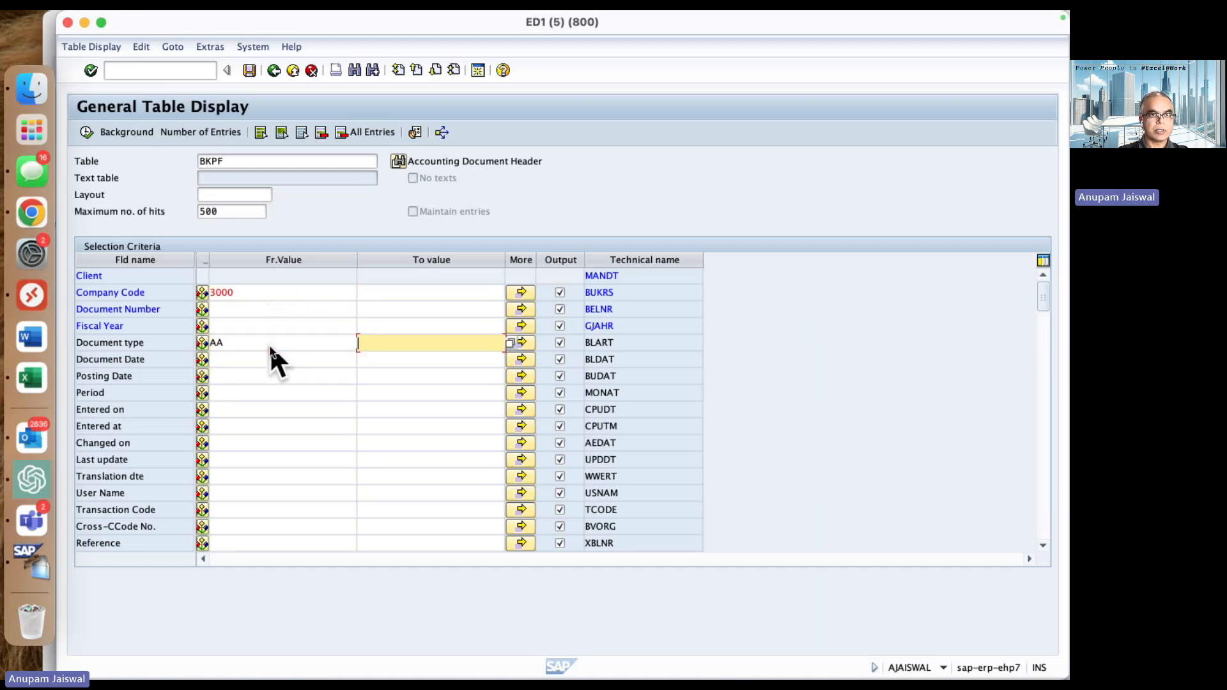
- Check the number of BKPF entries matching the selection, dismiss the result and return to the USB4SAP session
click(212, 134)
click(365, 129)
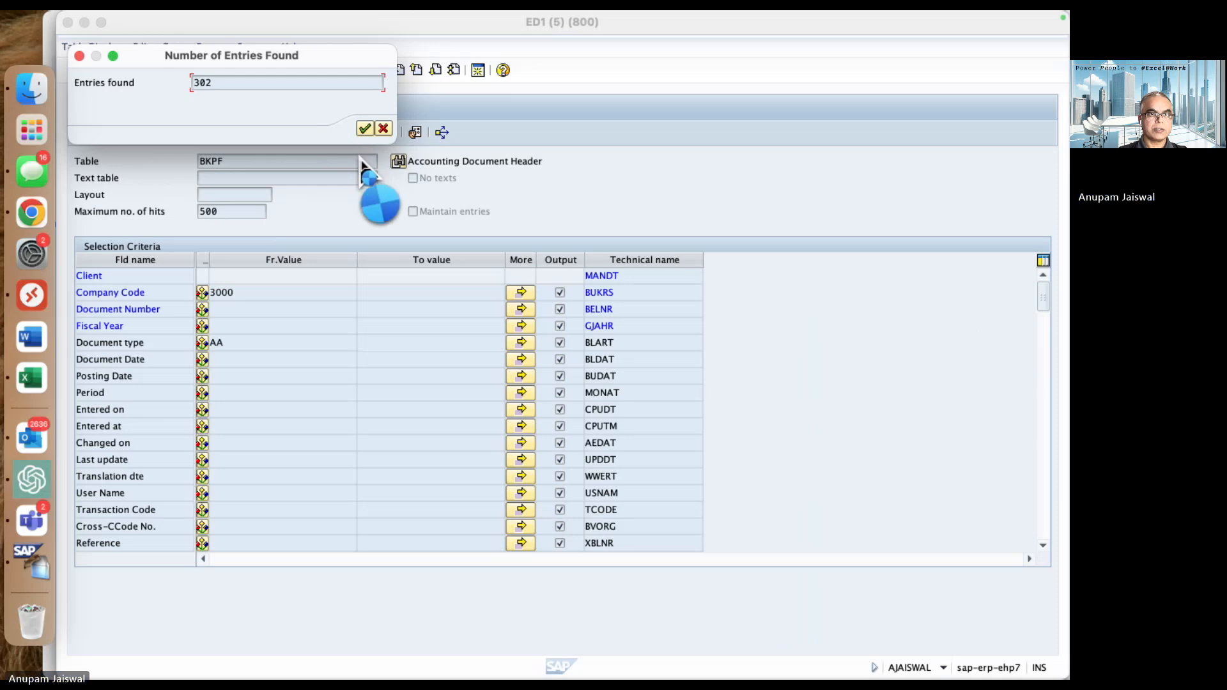
click(383, 129)
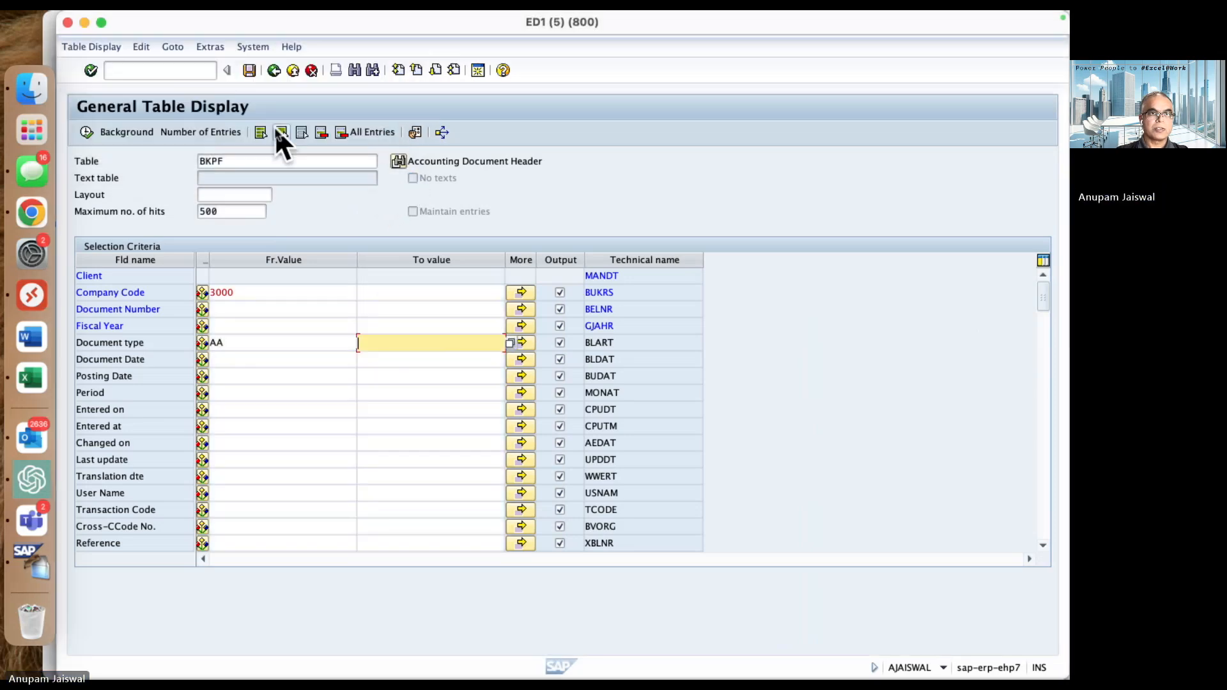
click(85, 21)
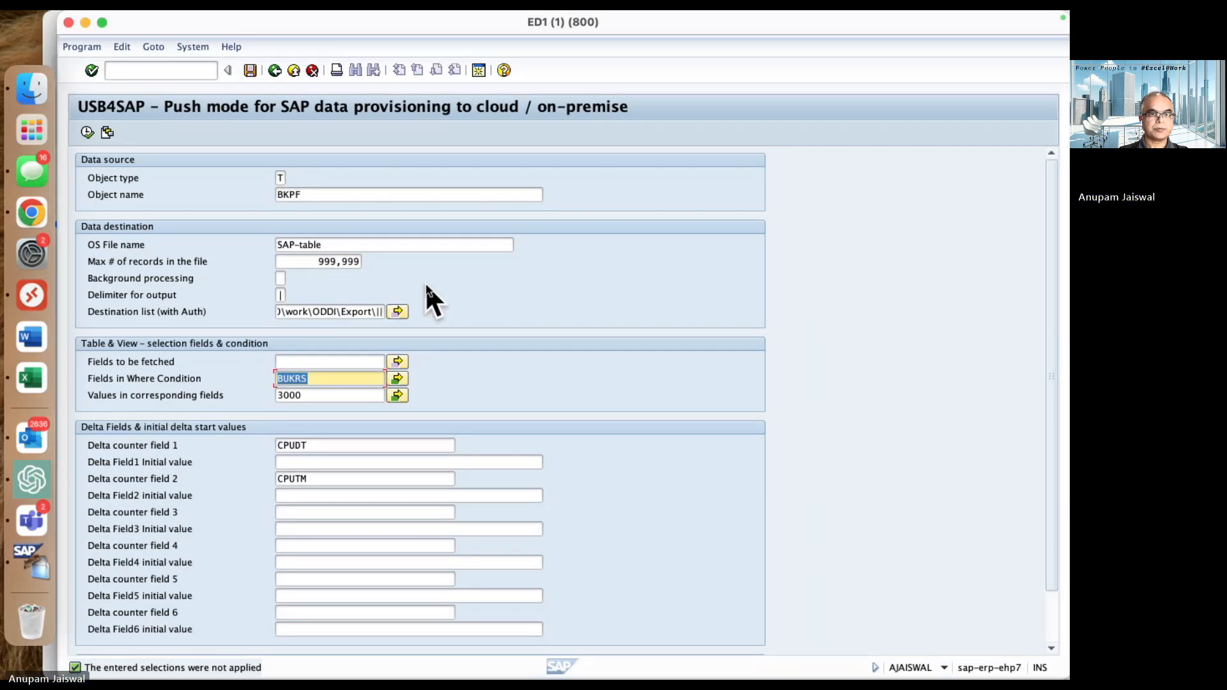
- Execute the USB4SAP export of table BKPF and check the output file path in the result list
click(87, 133)
drag(425, 212, 522, 216)
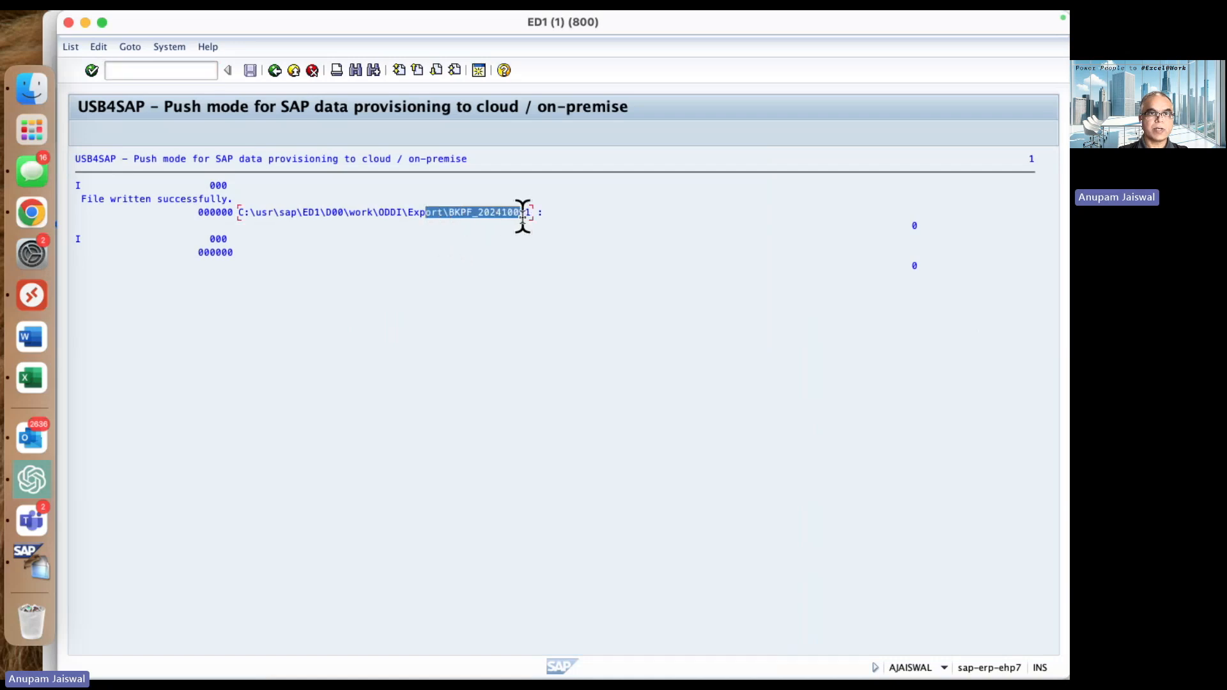
click(259, 214)
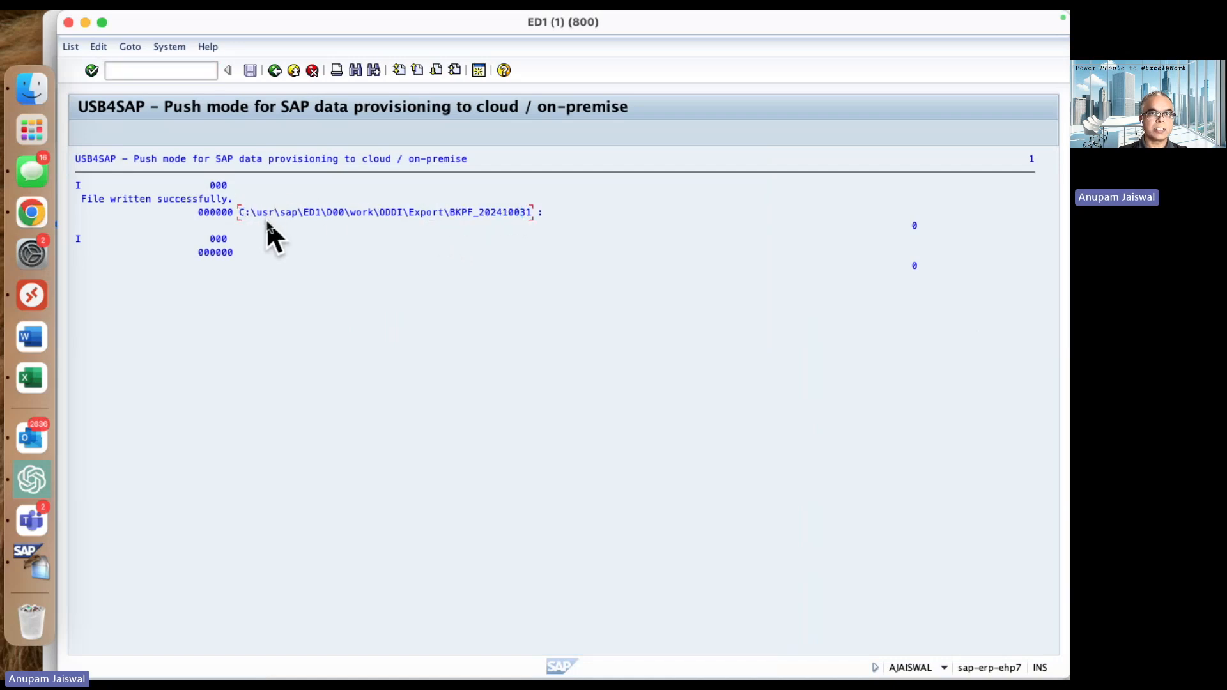
click(40, 295)
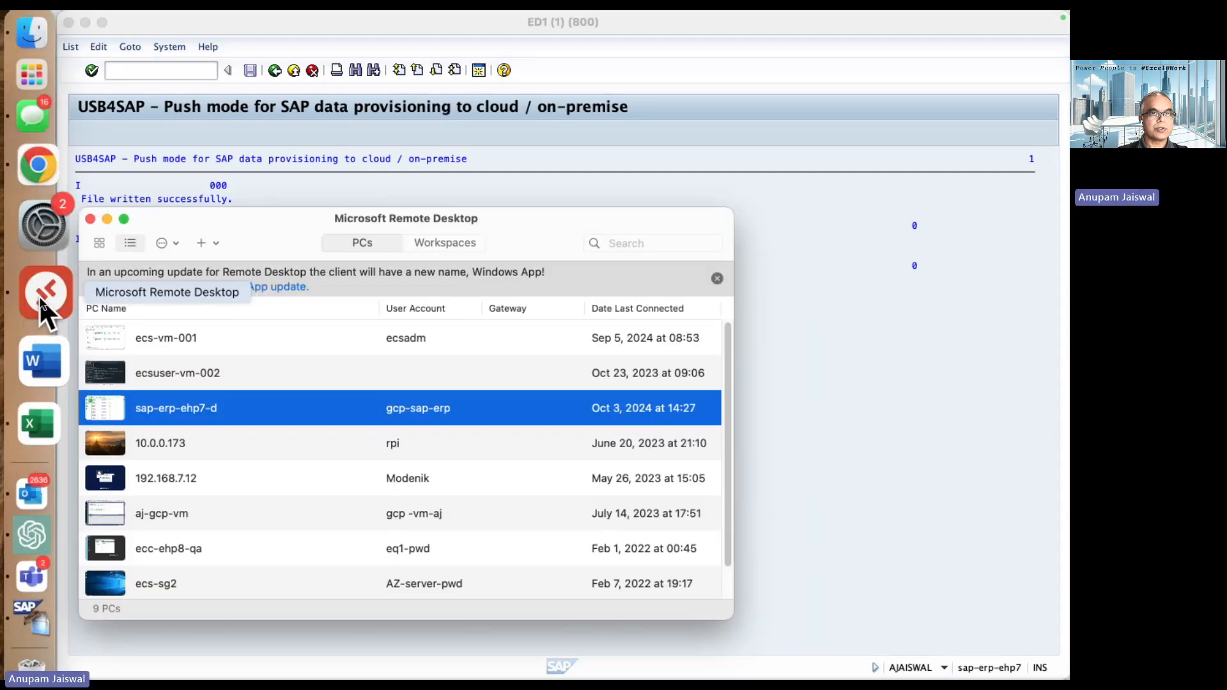
double_click(214, 407)
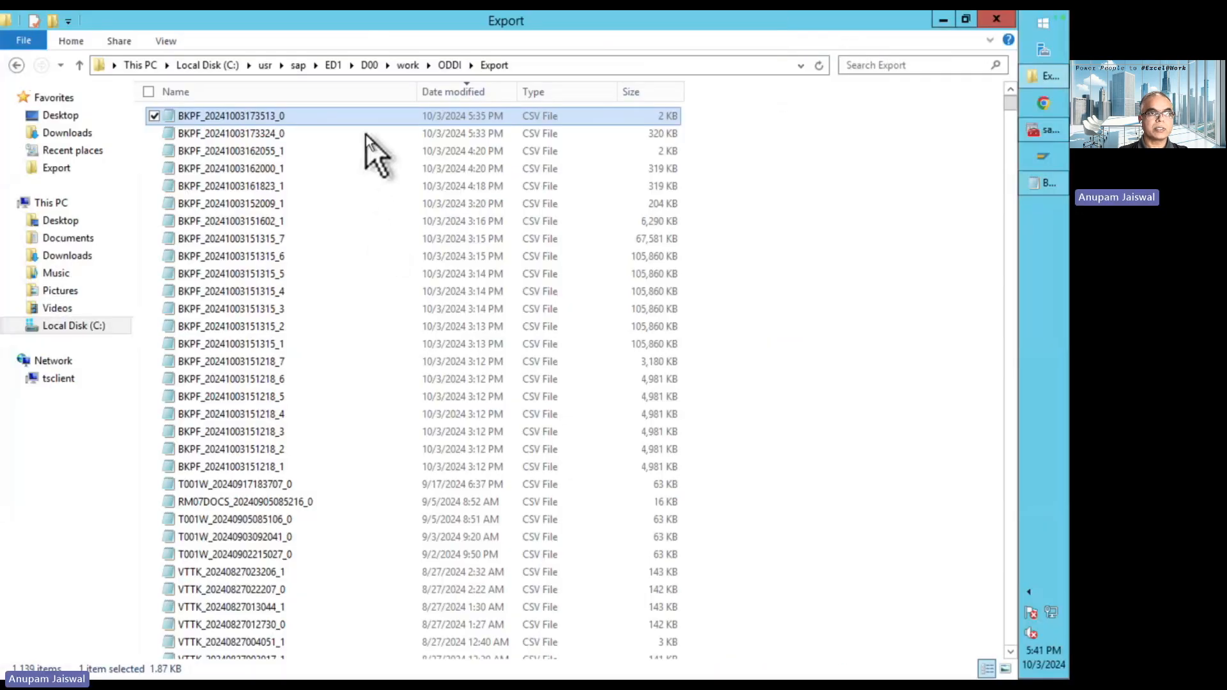
click(284, 115)
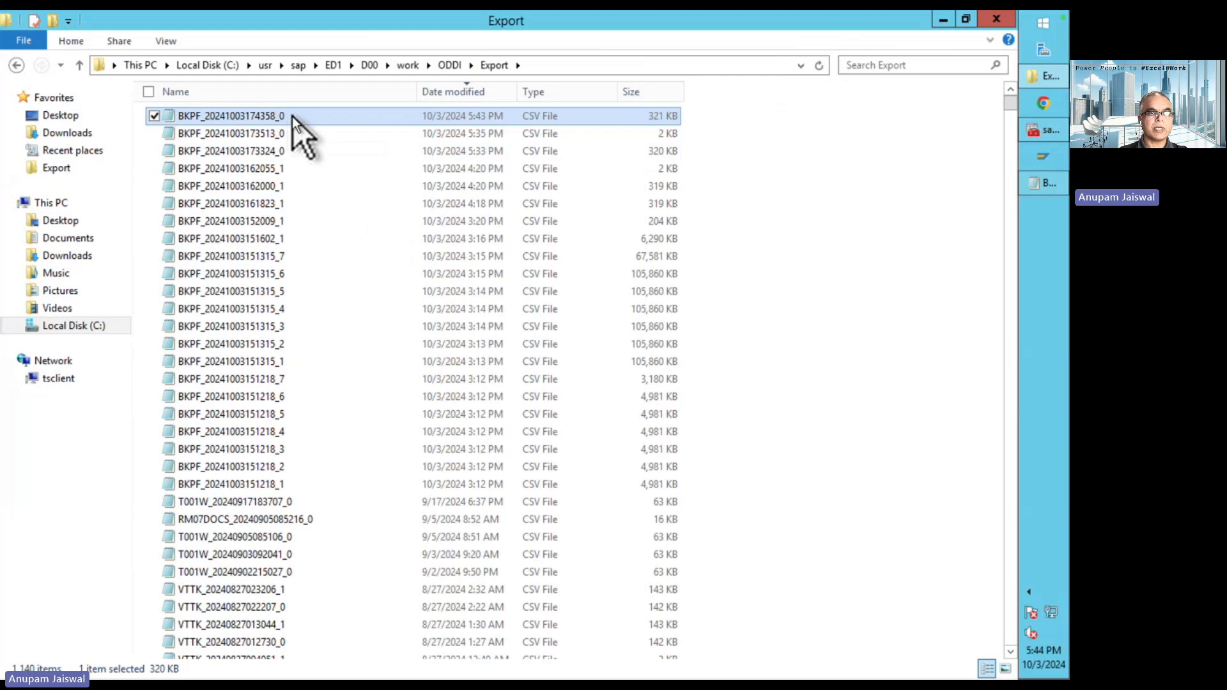
double_click(290, 116)
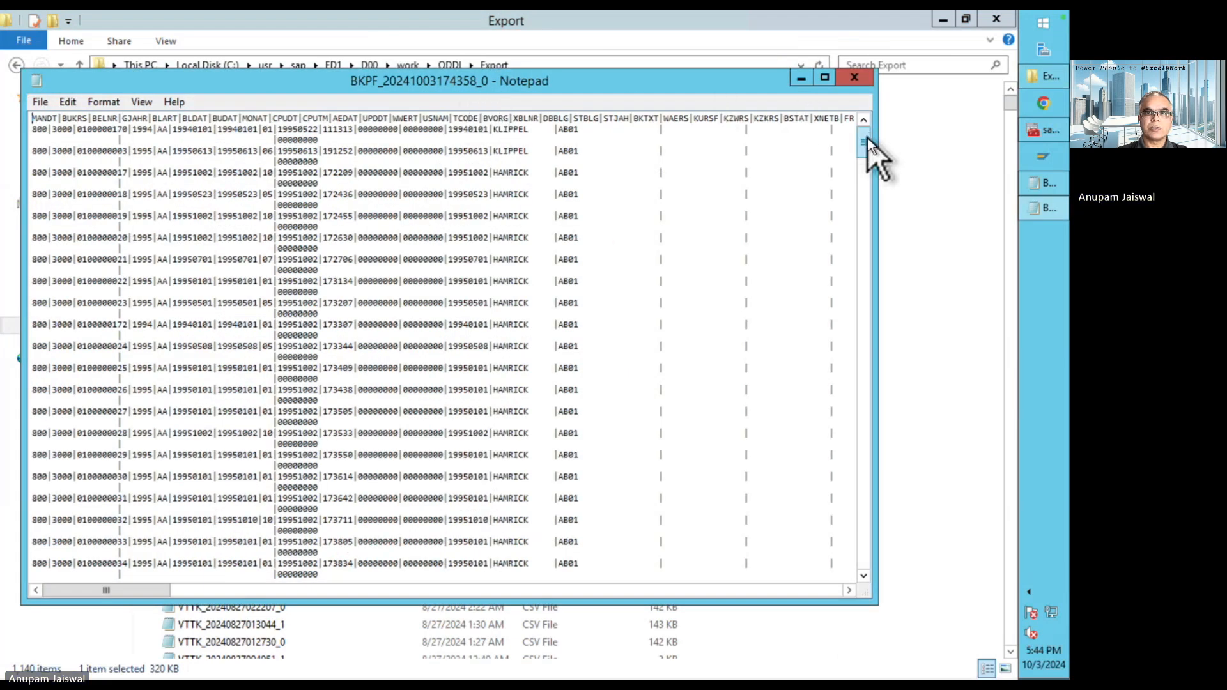
- Examine the last records of the BKPF export file for company code and document type, then close the file
drag(866, 140, 863, 586)
click(539, 256)
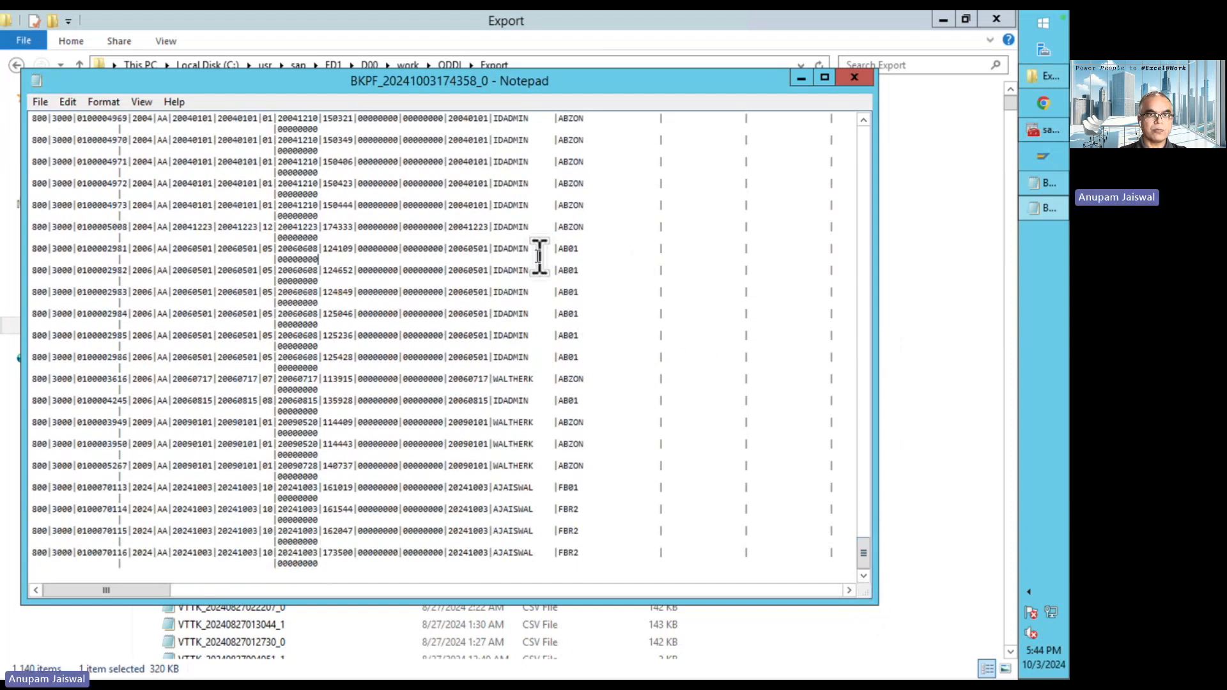
click(200, 497)
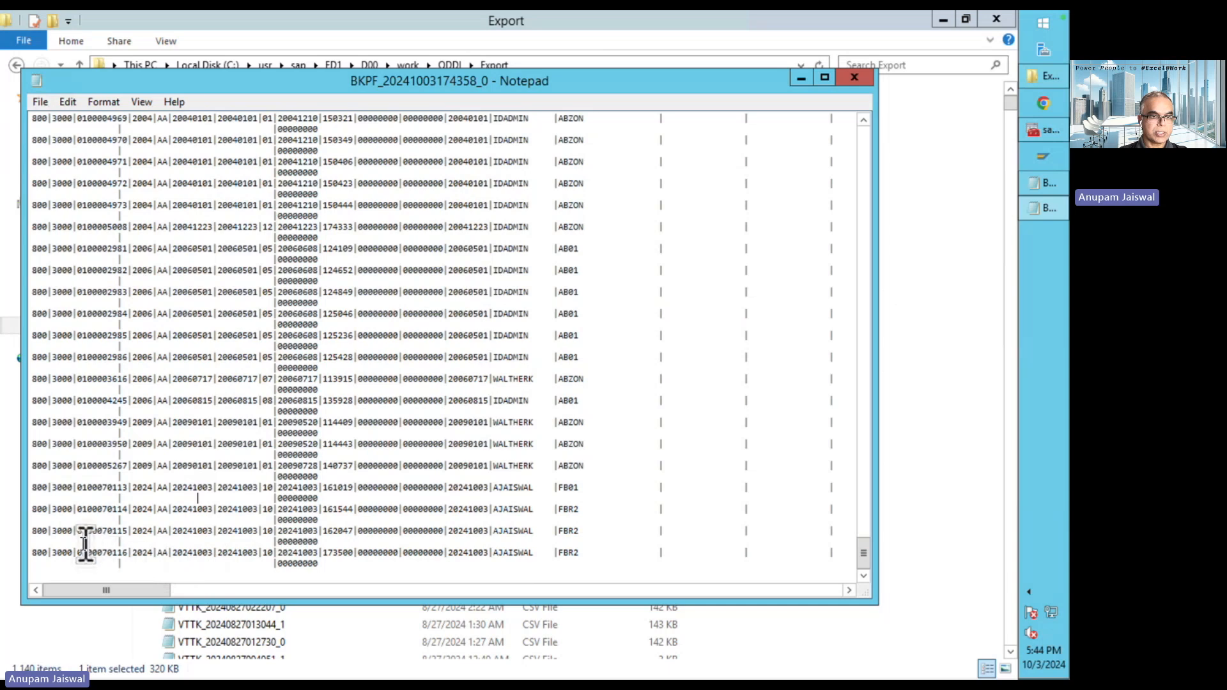
double_click(61, 552)
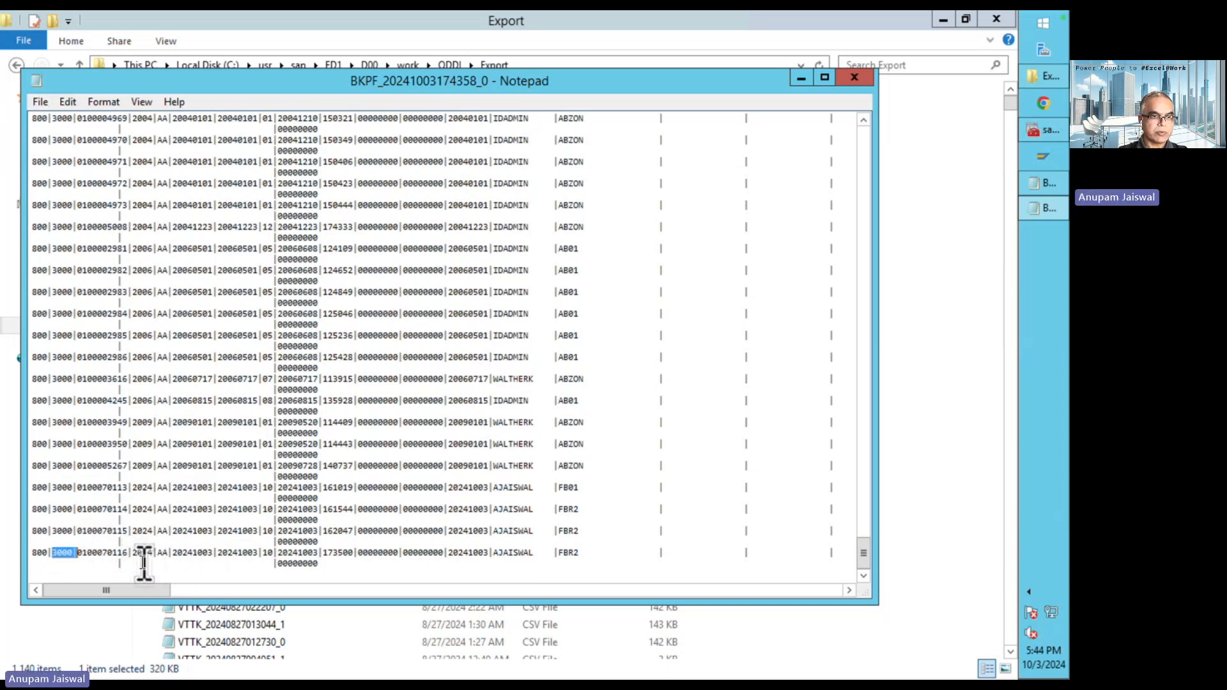
click(163, 552)
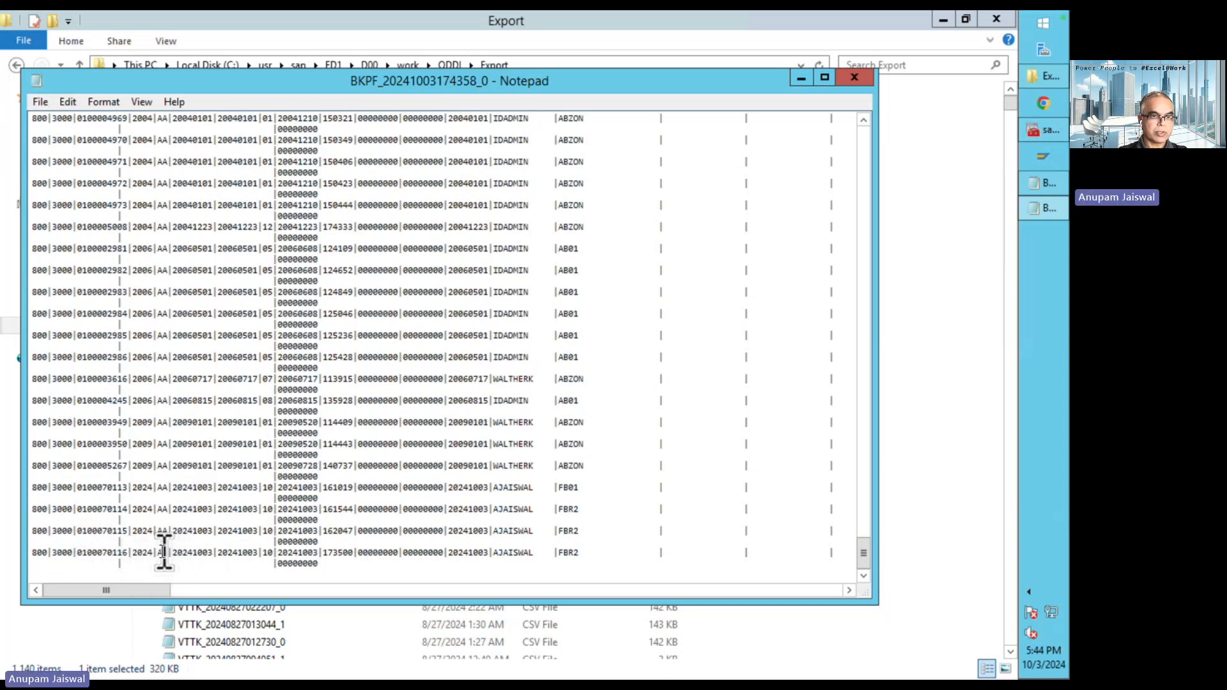
double_click(160, 552)
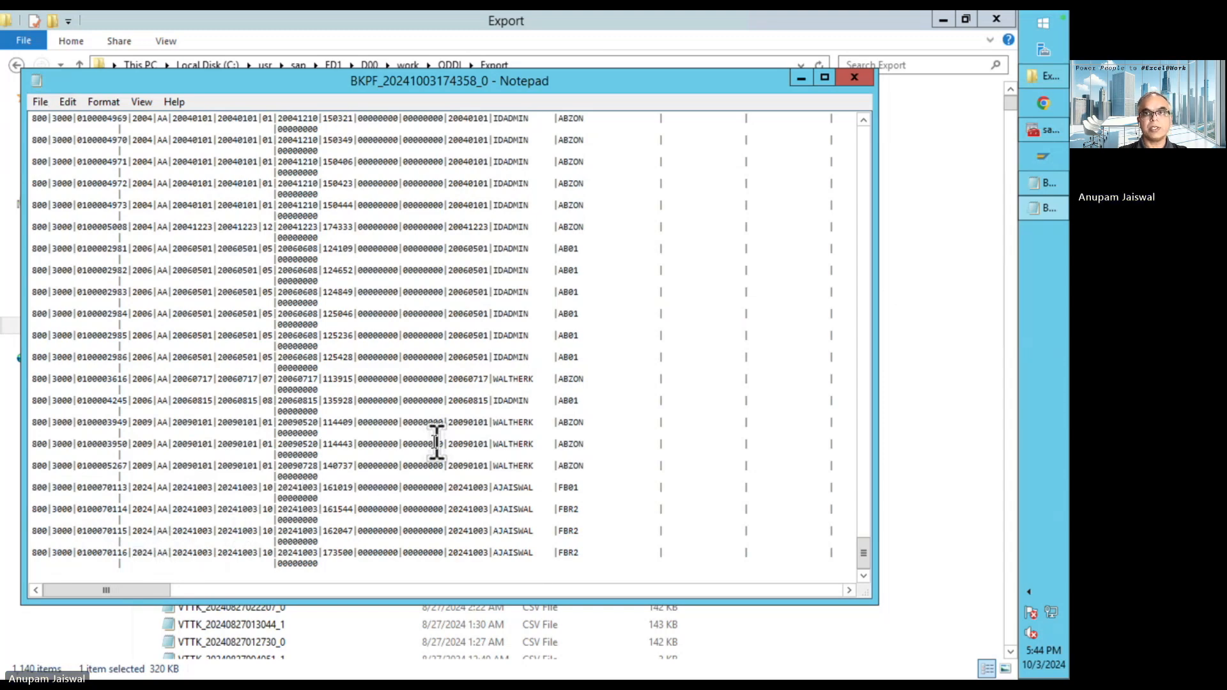
click(855, 78)
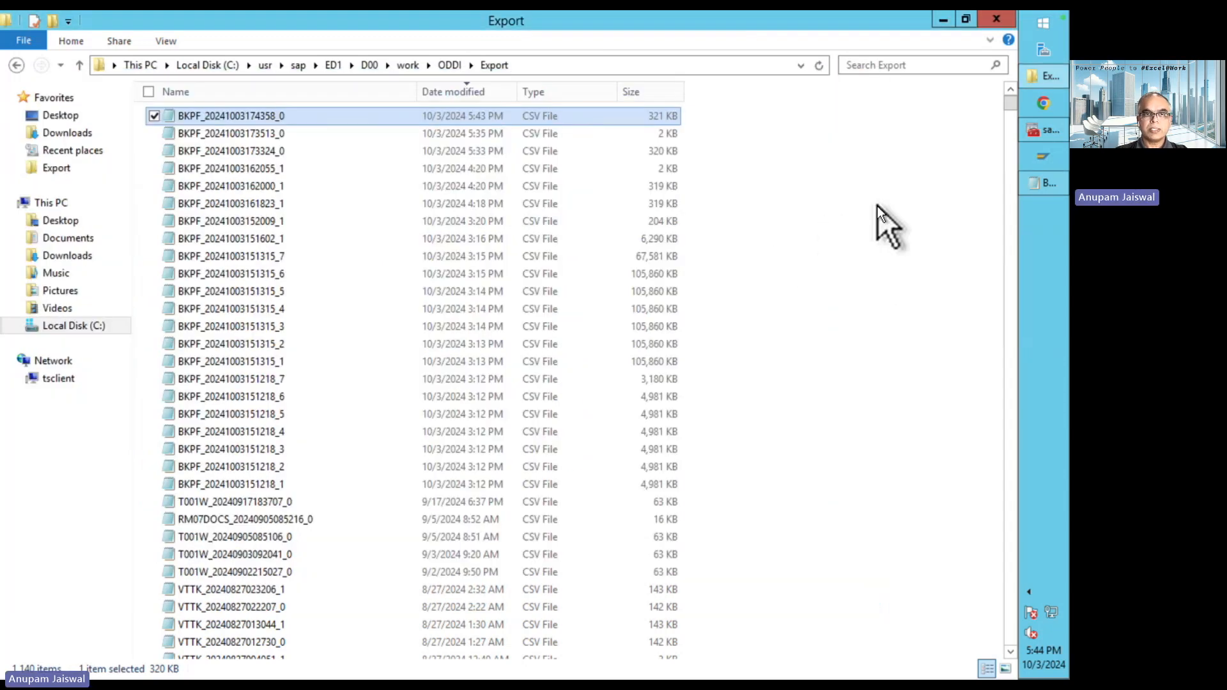
- Switch back to SAP GUI, bring up session ED1 (3) with program /ECOS/CLEANUP_DLOG and close that session window
key(ctrl+Left)
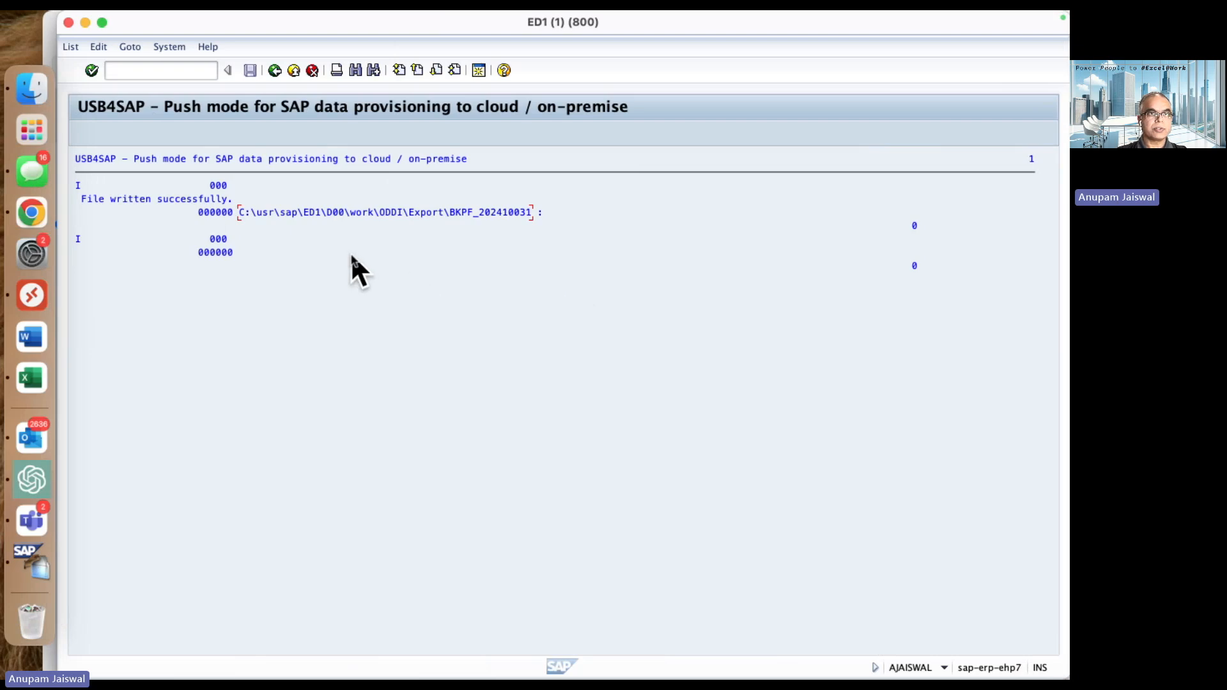
mouse_move(293, 10)
click(358, 18)
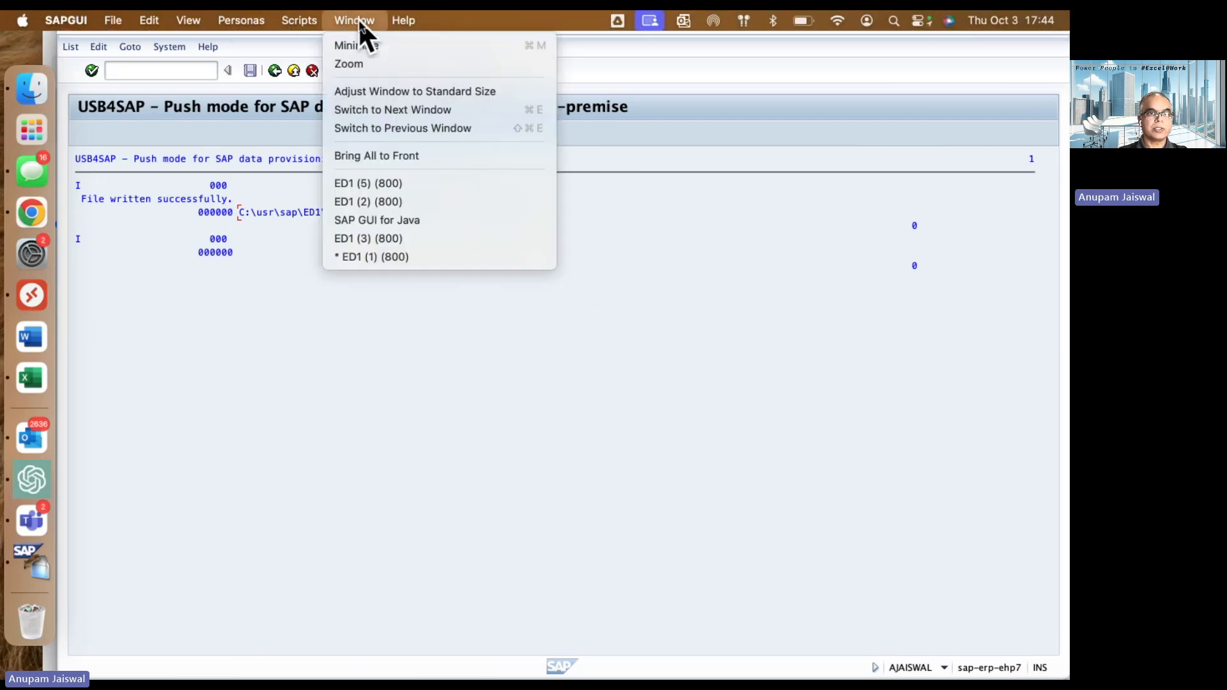
click(402, 234)
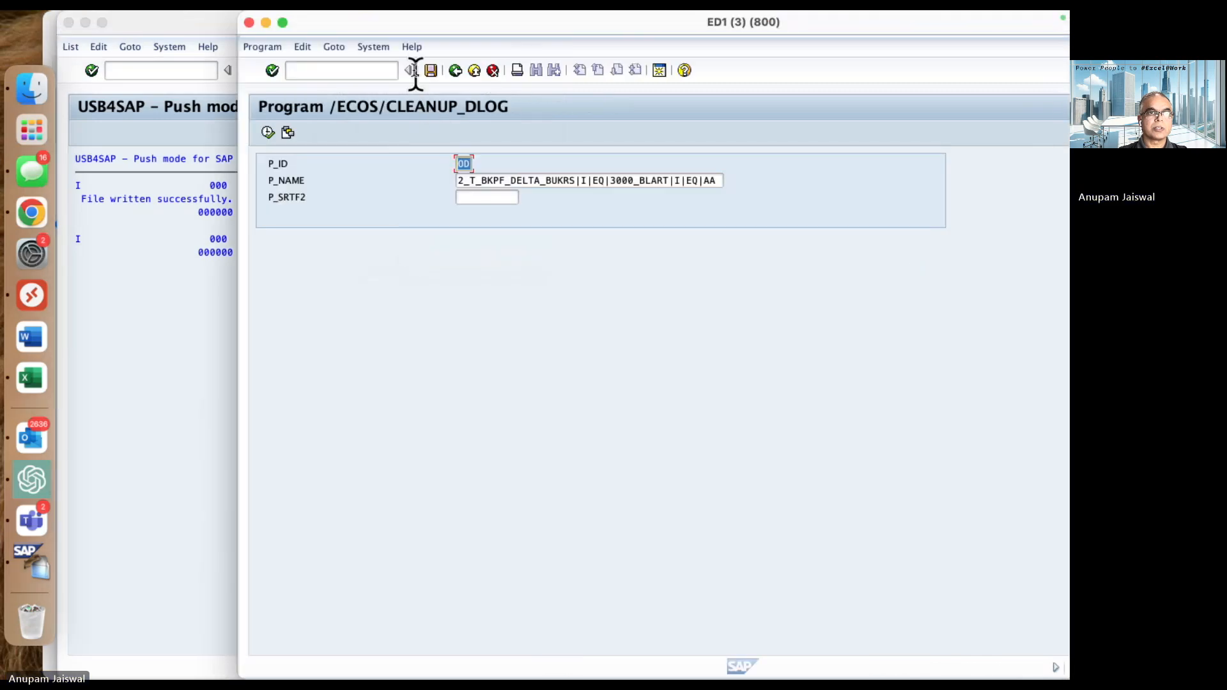
click(249, 23)
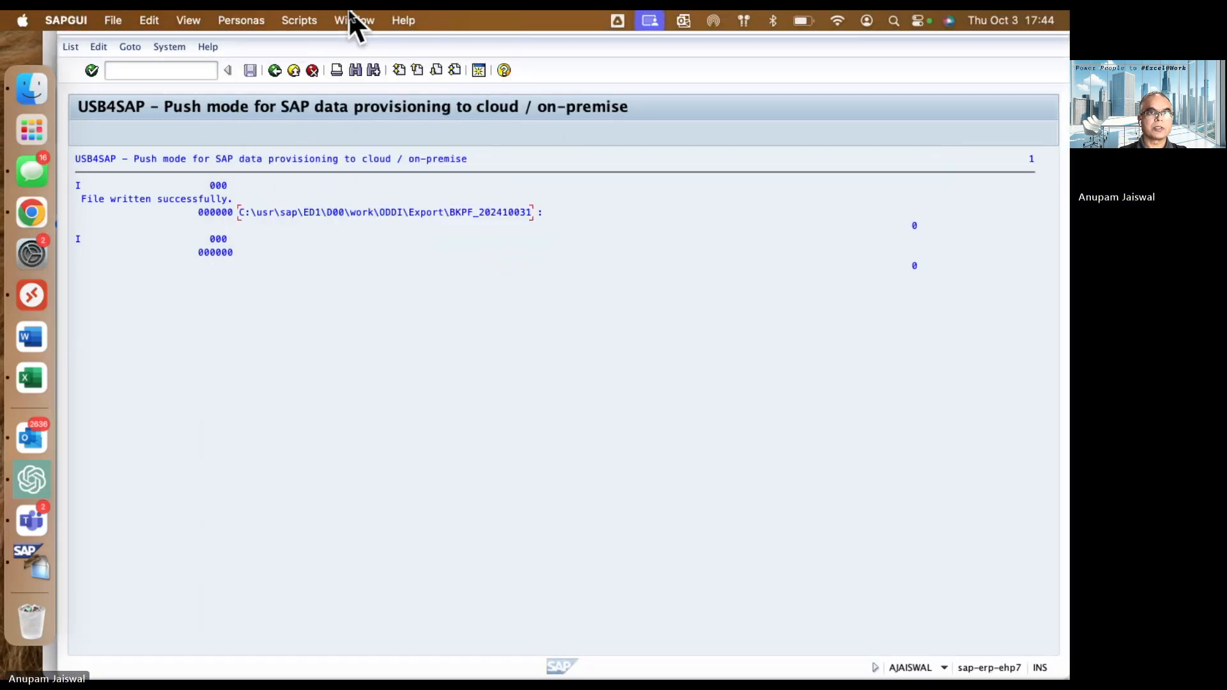
- Bring up session ED1 (5) showing the General Table Display and start transaction FB01 in it
click(361, 20)
click(412, 181)
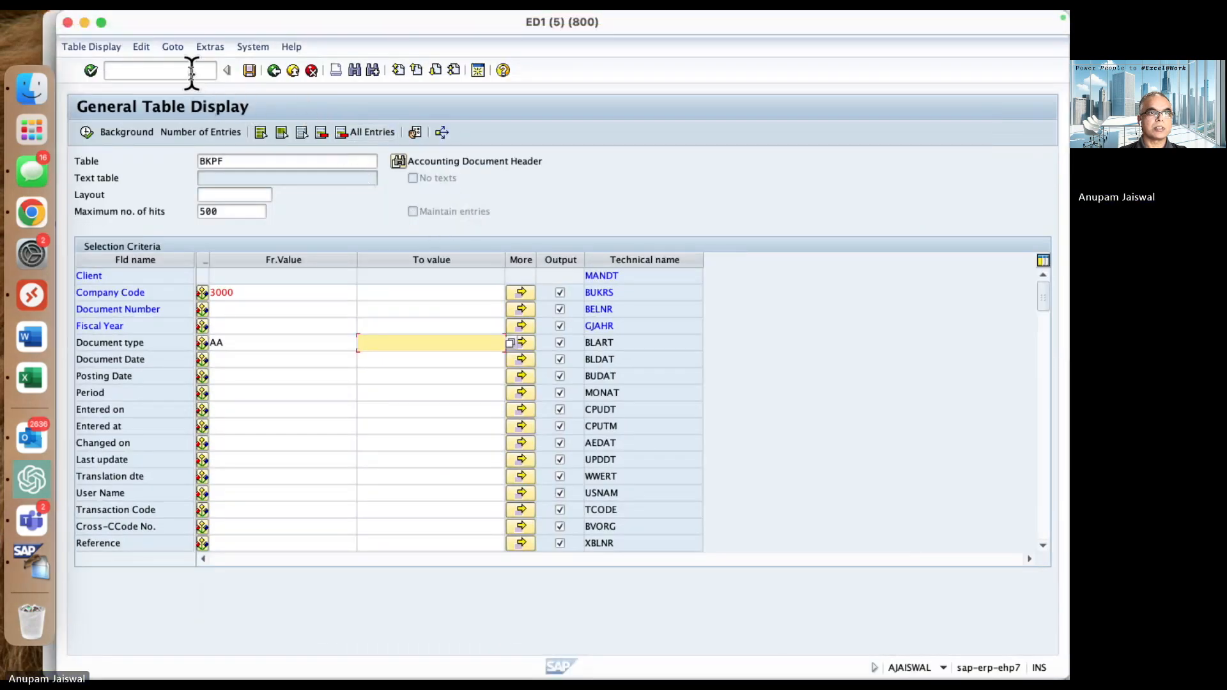
click(156, 70)
text(/n)
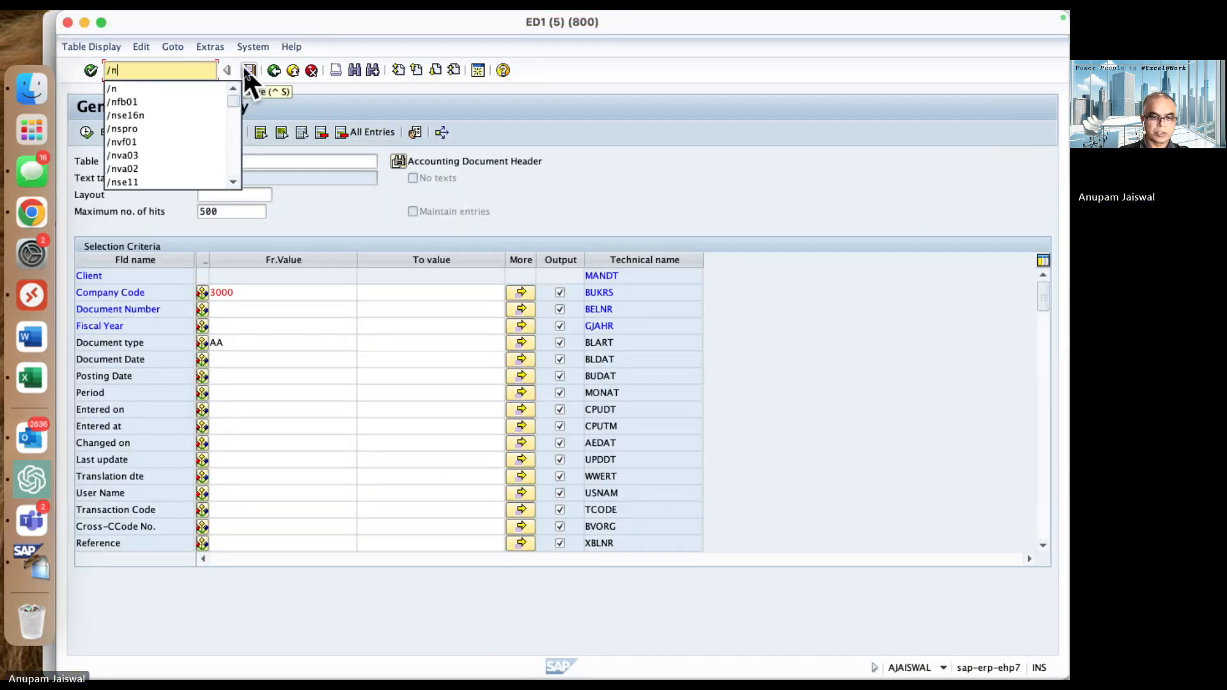
text(fb01)
key(Return)
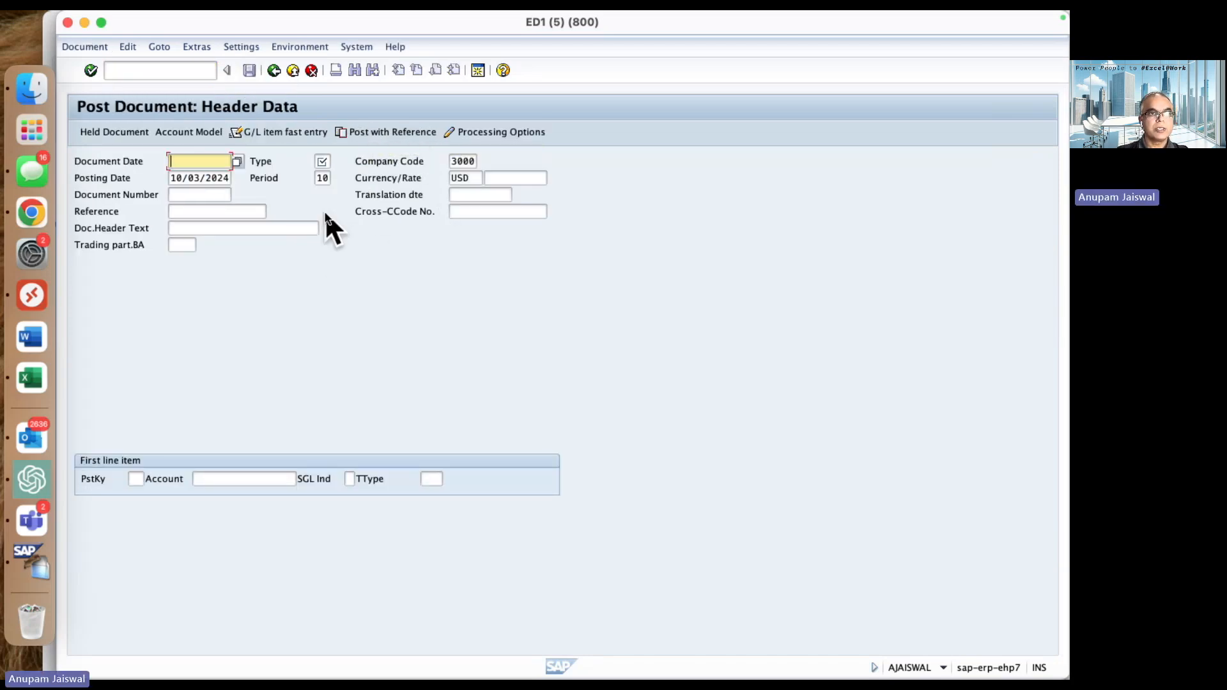
- Start posting with reference, using the proposed reference document in company code 3000, fiscal year 2024
key(Tab)
click(223, 177)
click(387, 132)
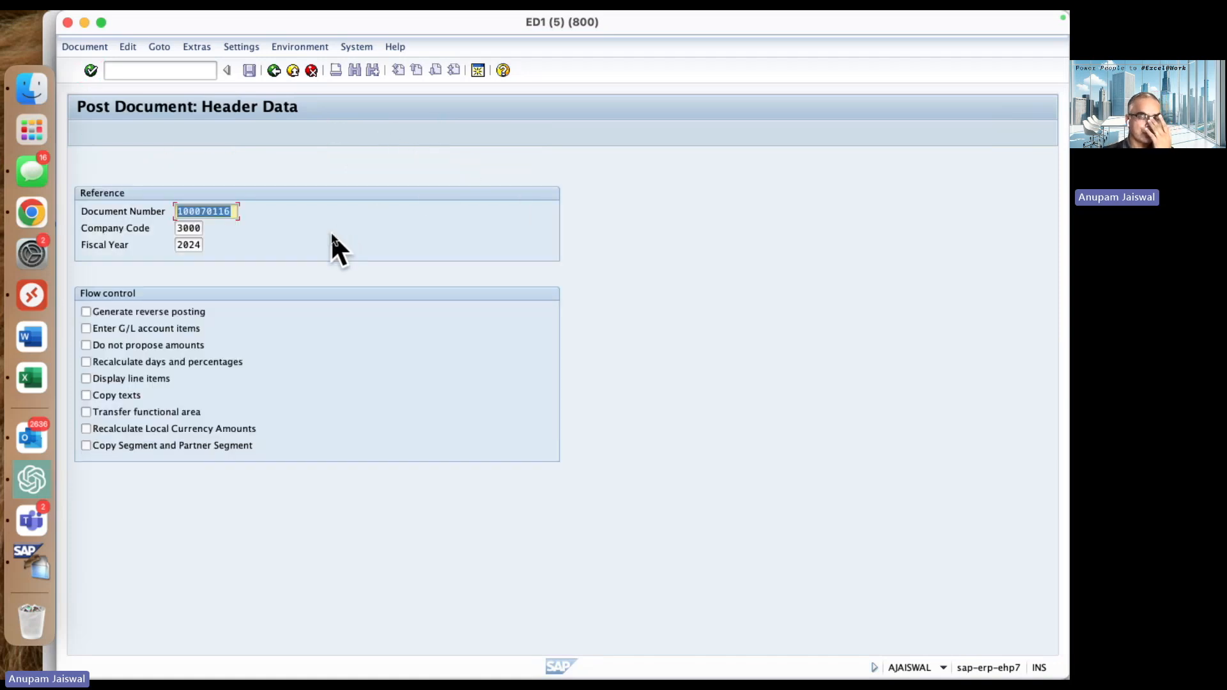
click(211, 211)
key(Return)
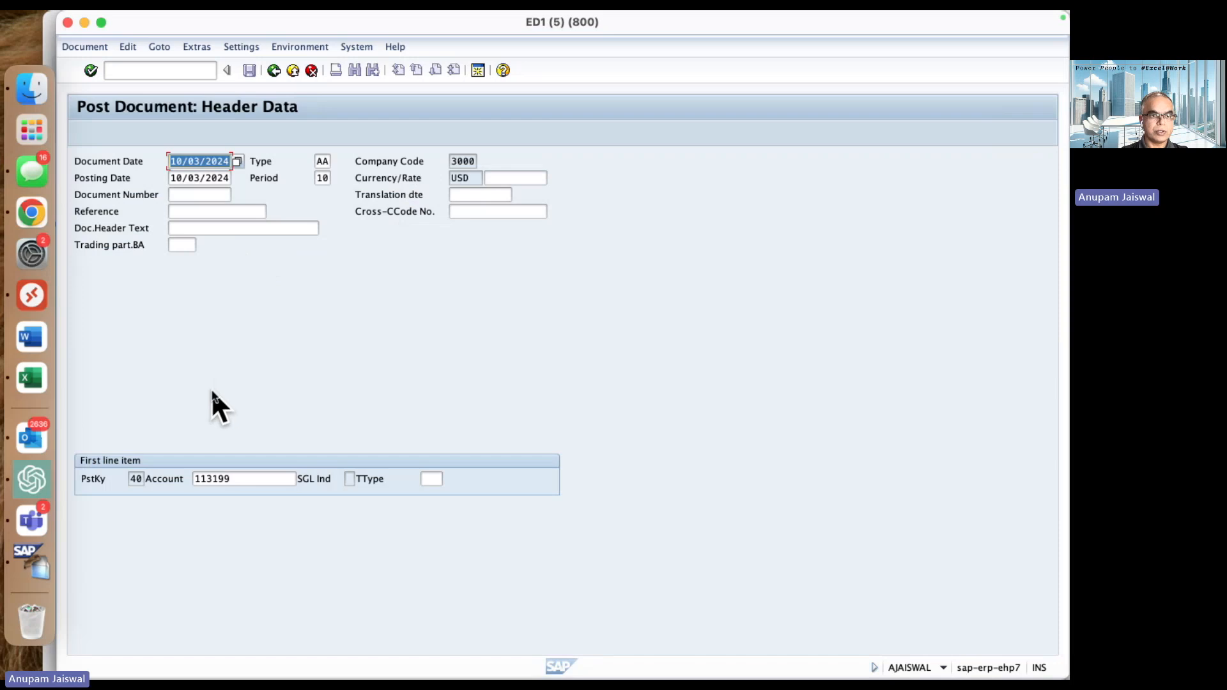
- Accept the copied header data and line items, post the type AA document and dismiss the posting message
click(140, 479)
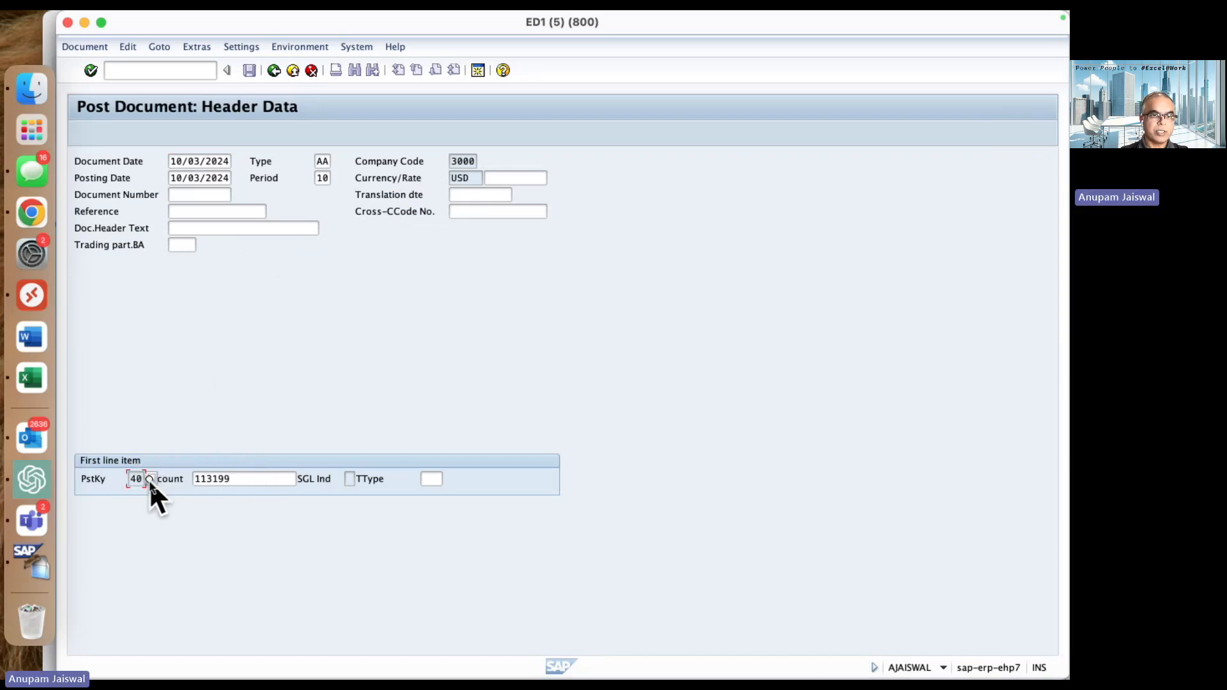
key(Return)
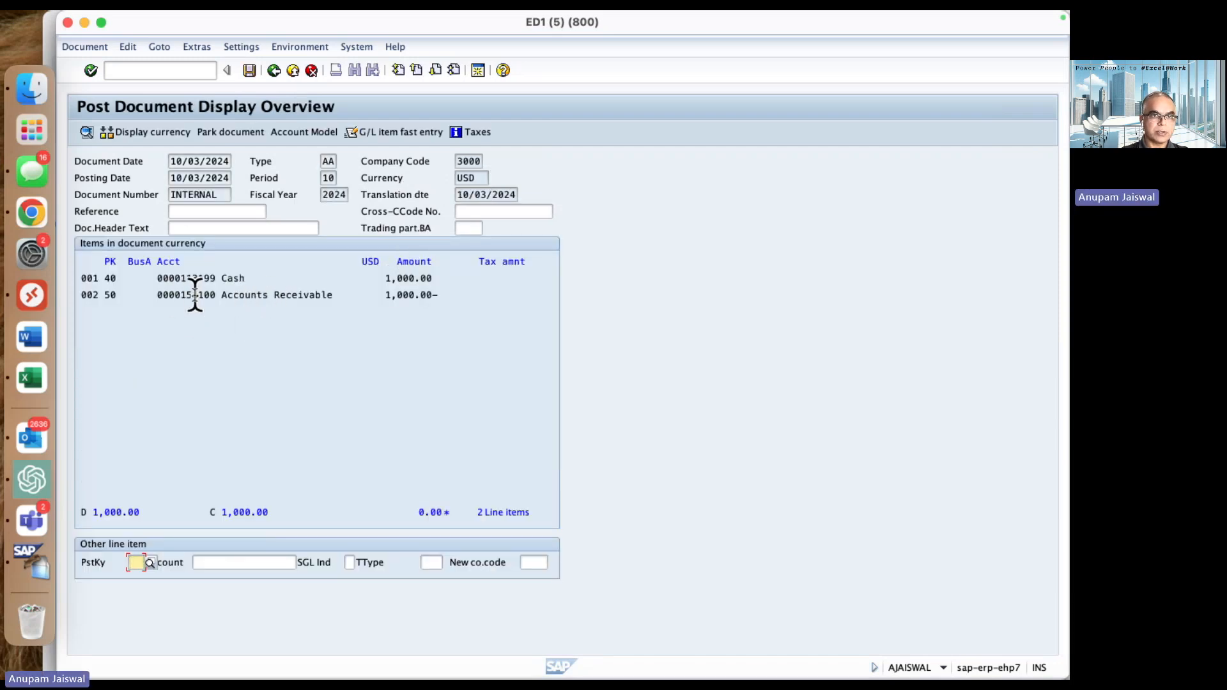
click(281, 294)
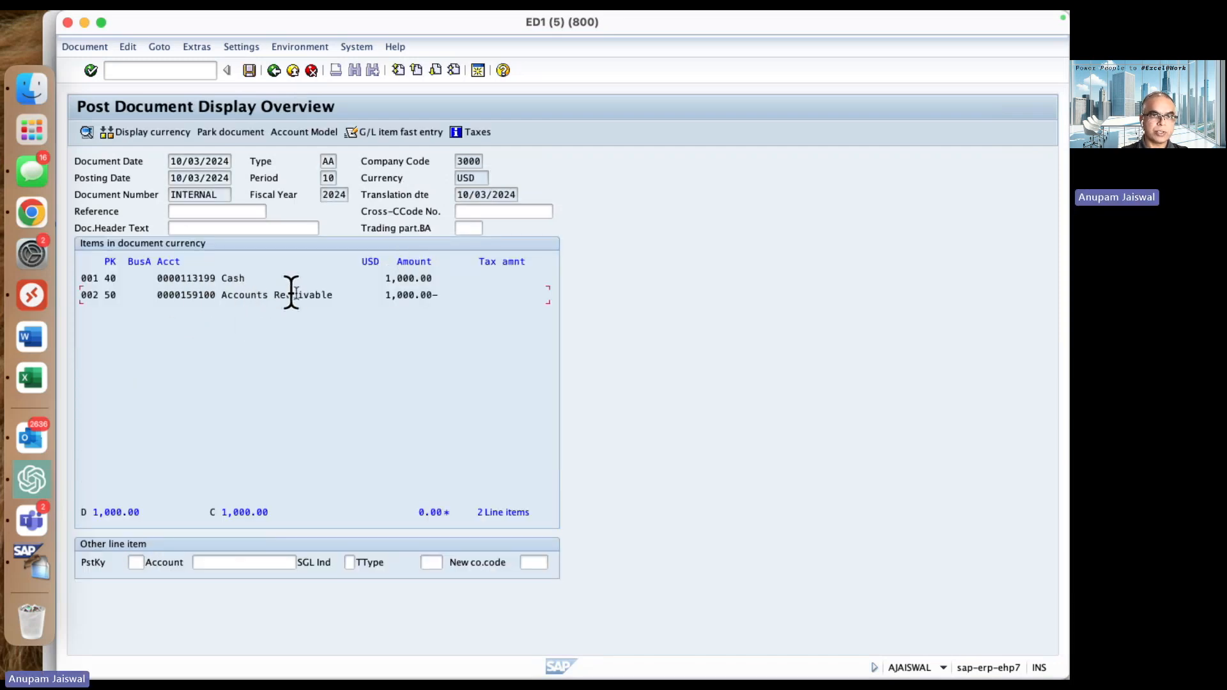
click(248, 71)
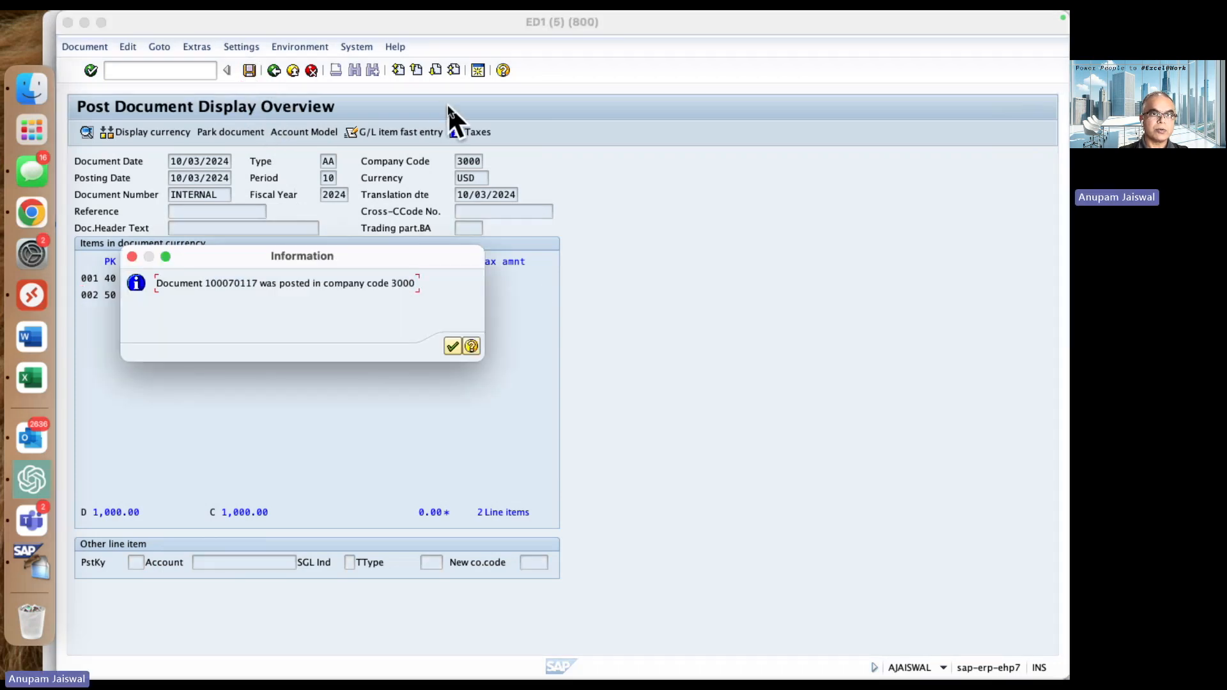
click(452, 346)
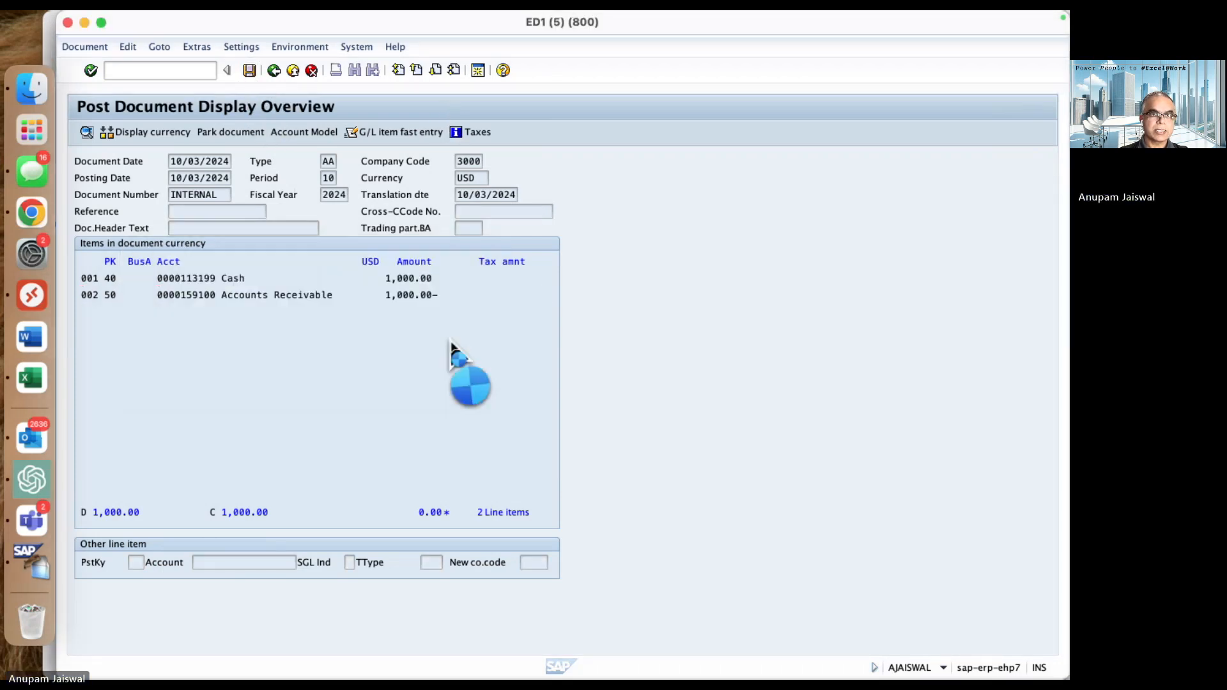
- Display the newly posted document and review its Cash and Accounts Receivable line items
click(86, 44)
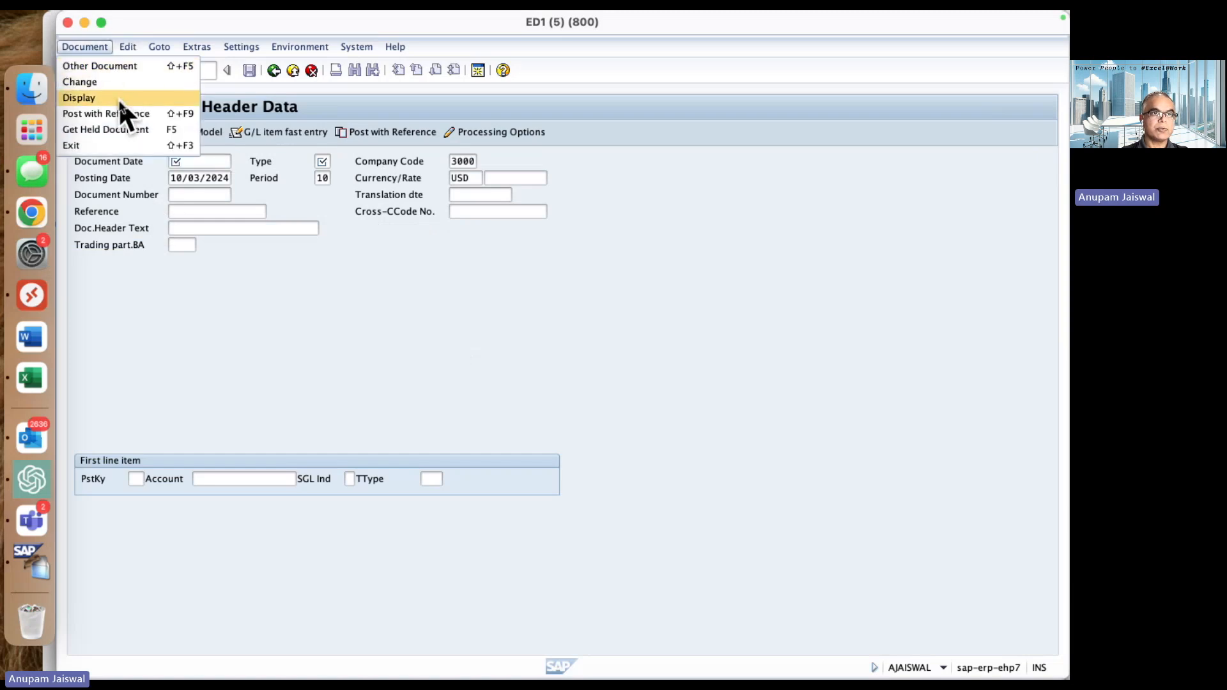
click(117, 95)
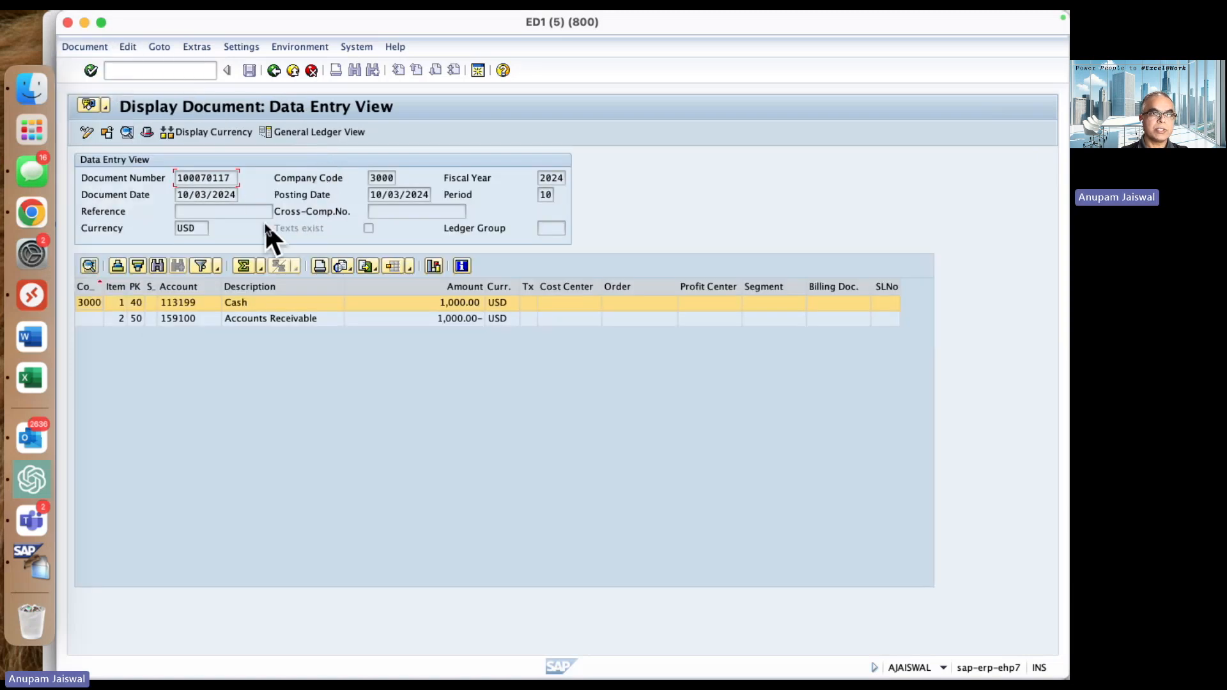
click(265, 301)
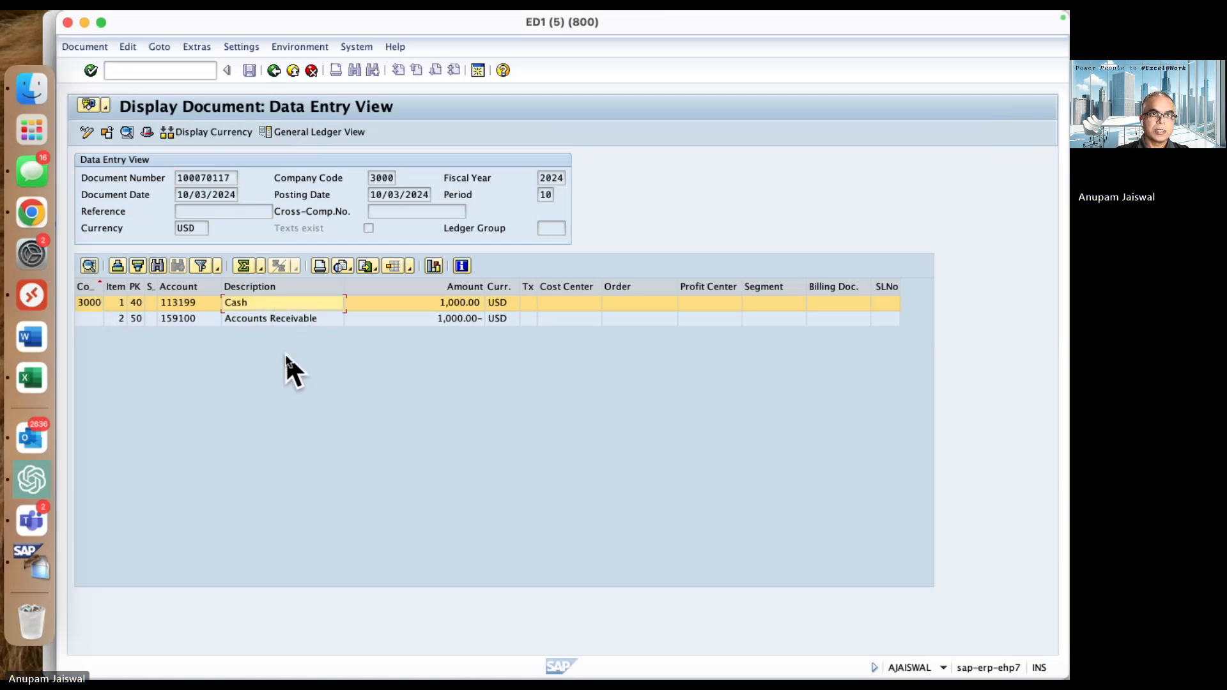
click(311, 317)
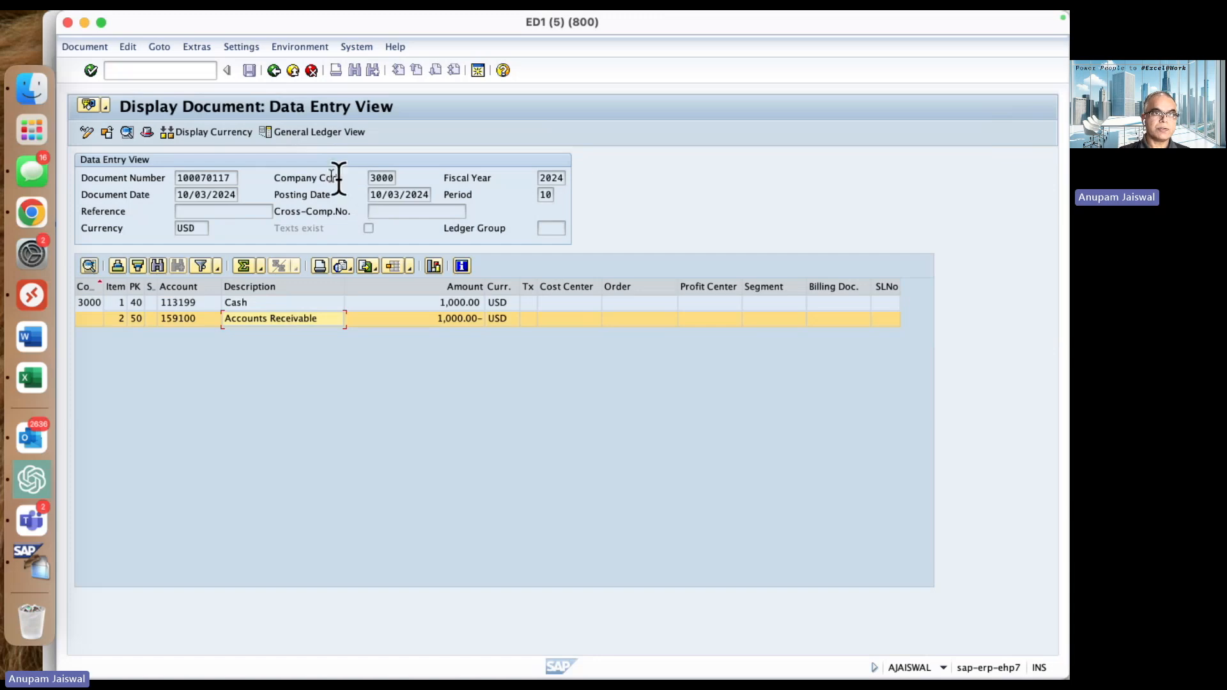
- Minimize the document session, return to the USB4SAP selection screen and rerun the BKPF export with its existing delta settings, checking the output path
click(85, 23)
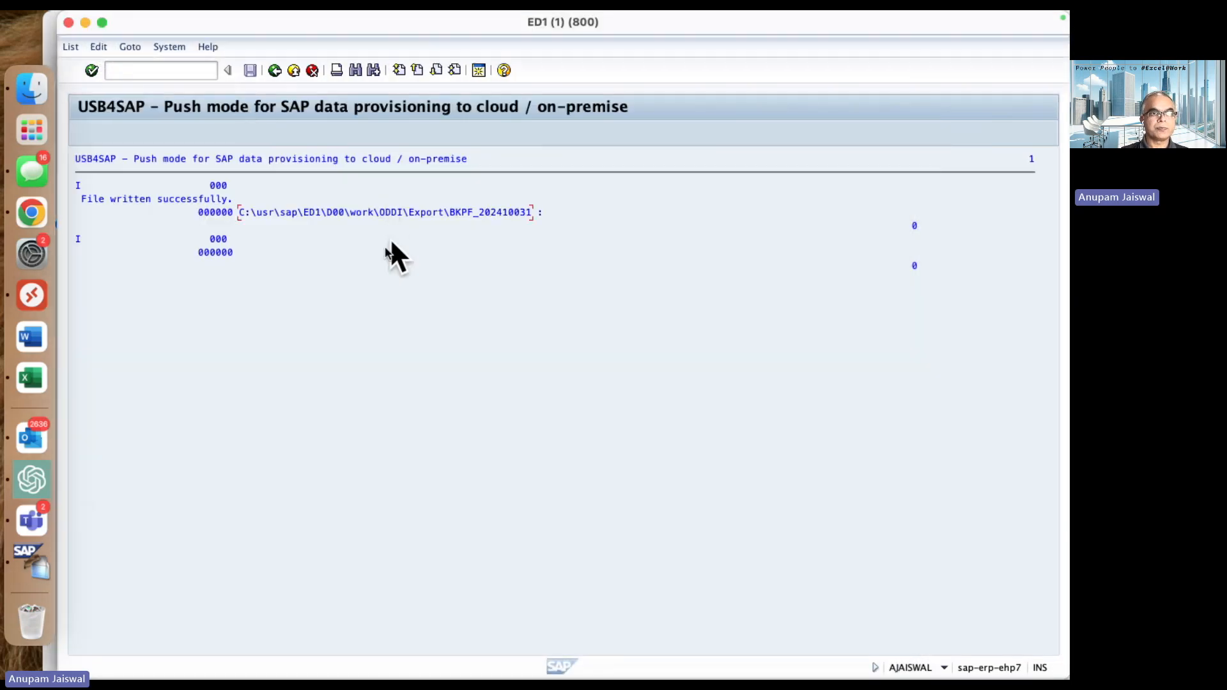
click(275, 70)
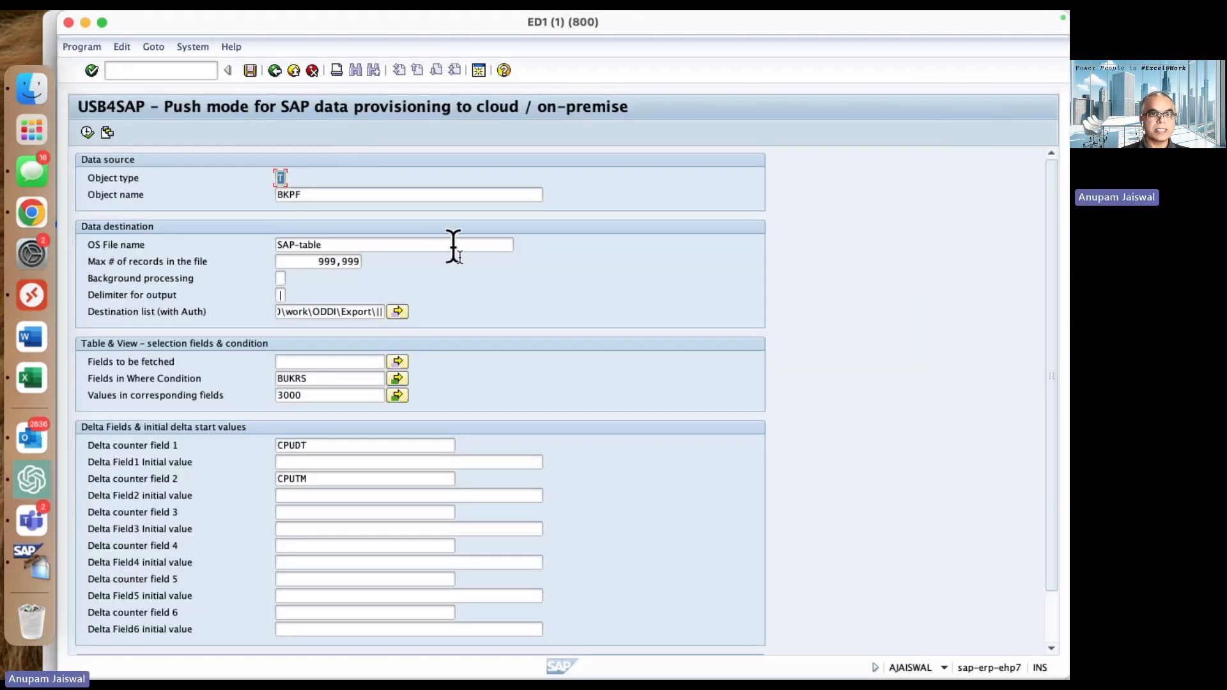
click(338, 446)
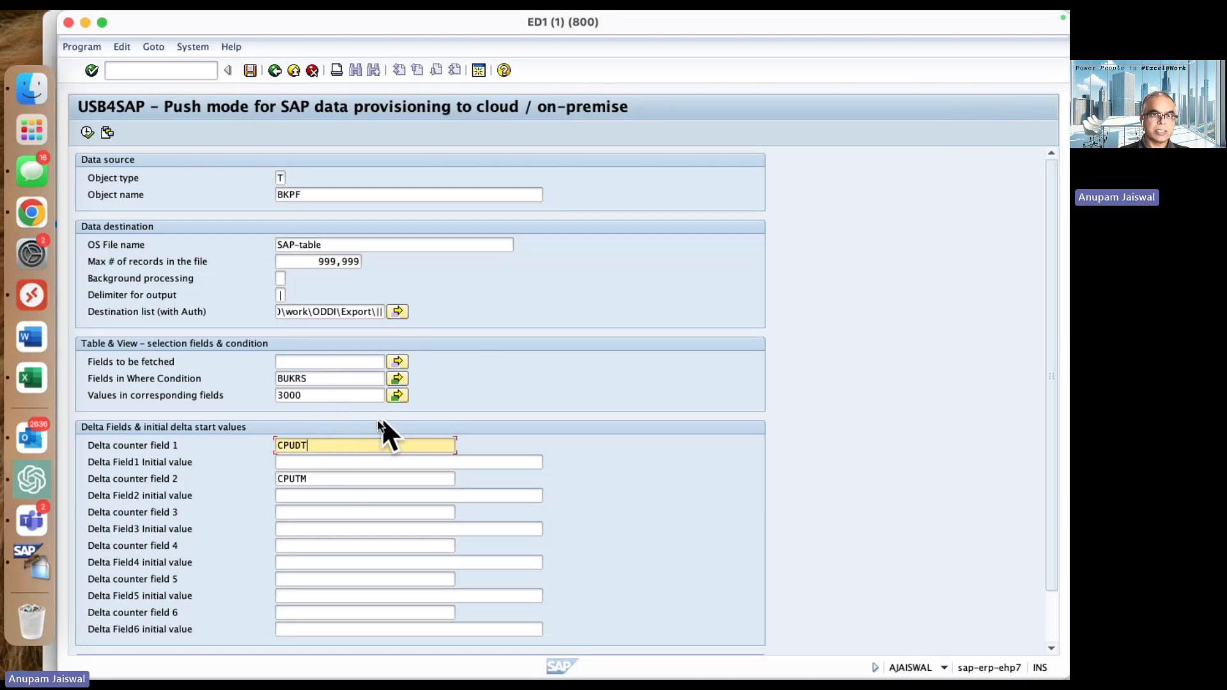
click(86, 133)
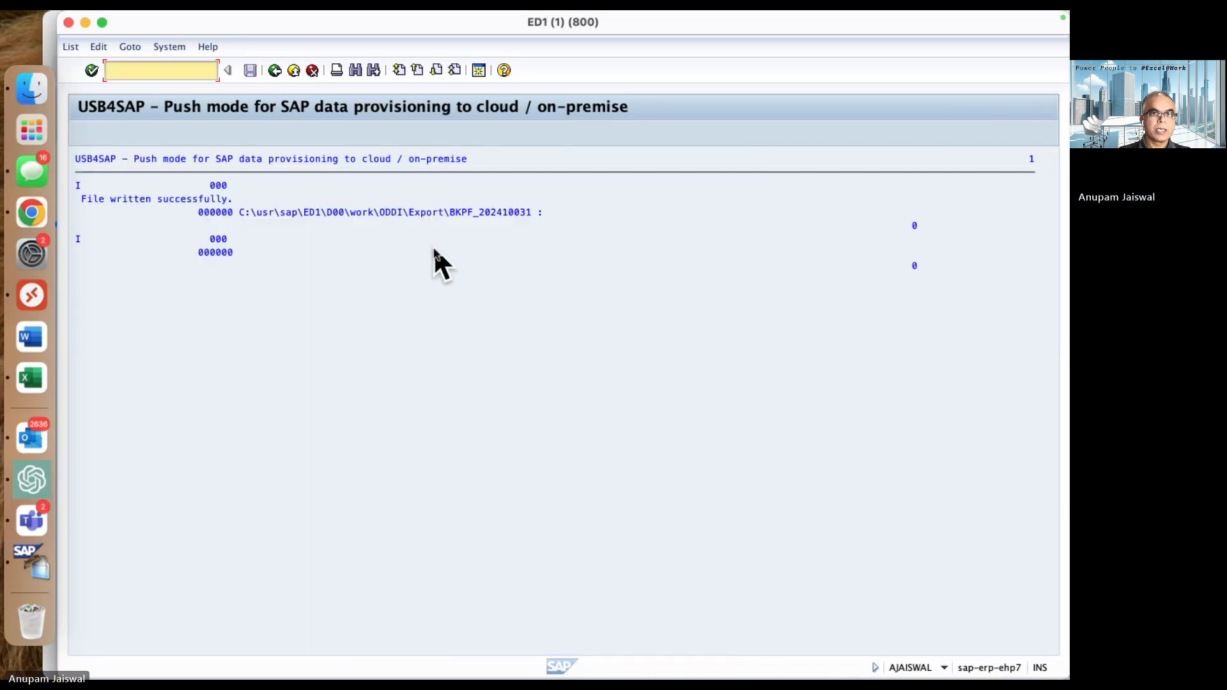
click(495, 212)
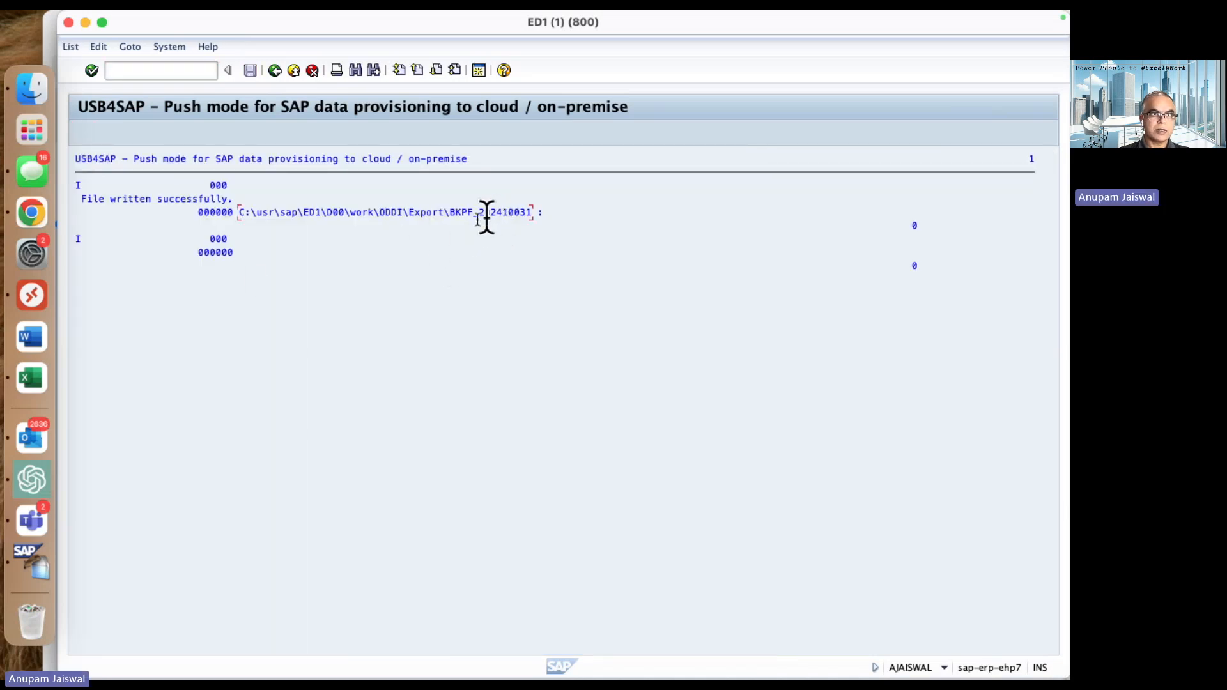
click(43, 302)
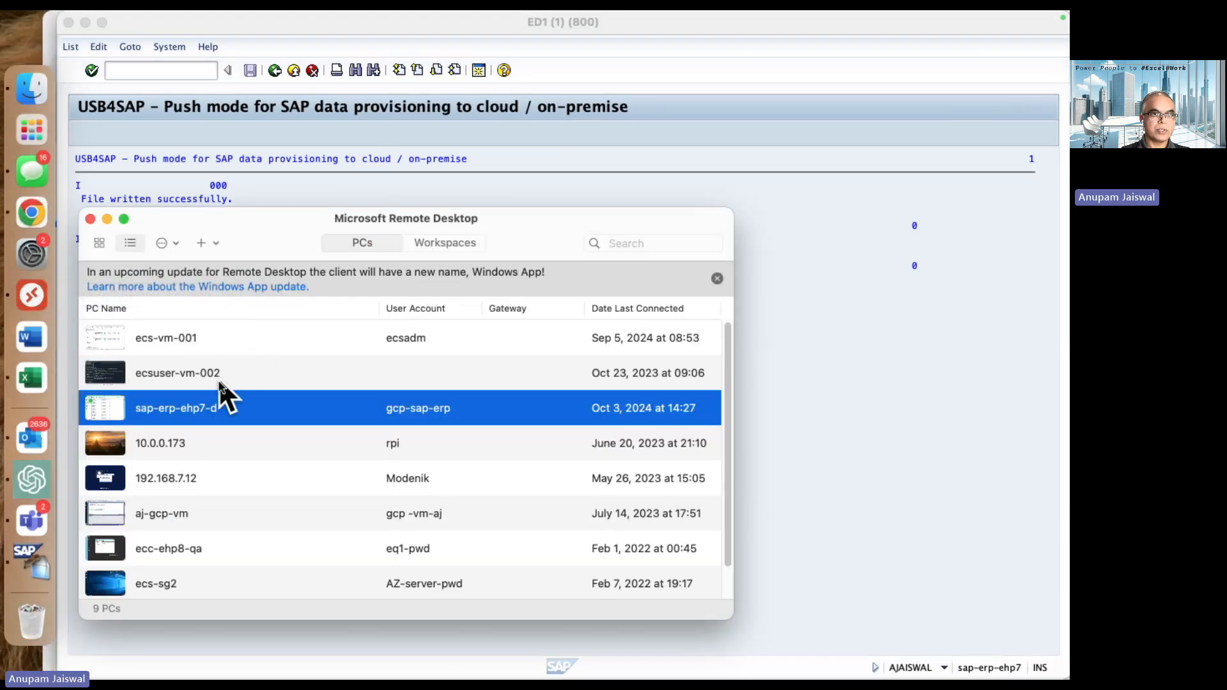
double_click(209, 404)
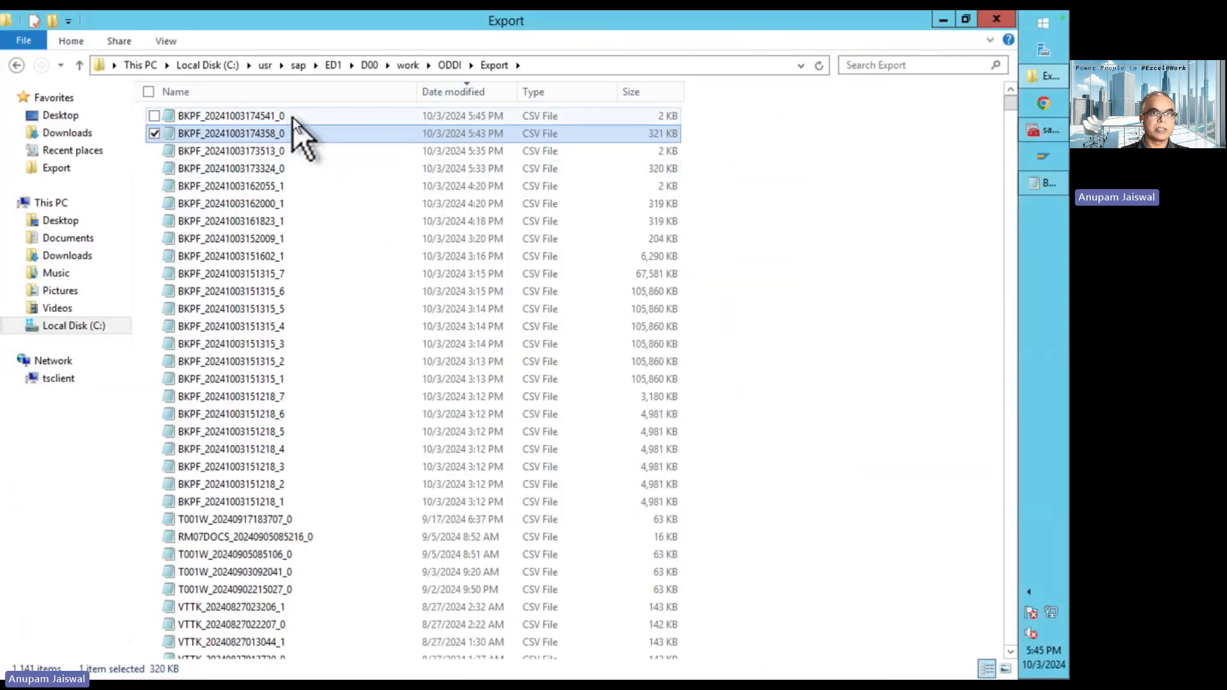
double_click(292, 117)
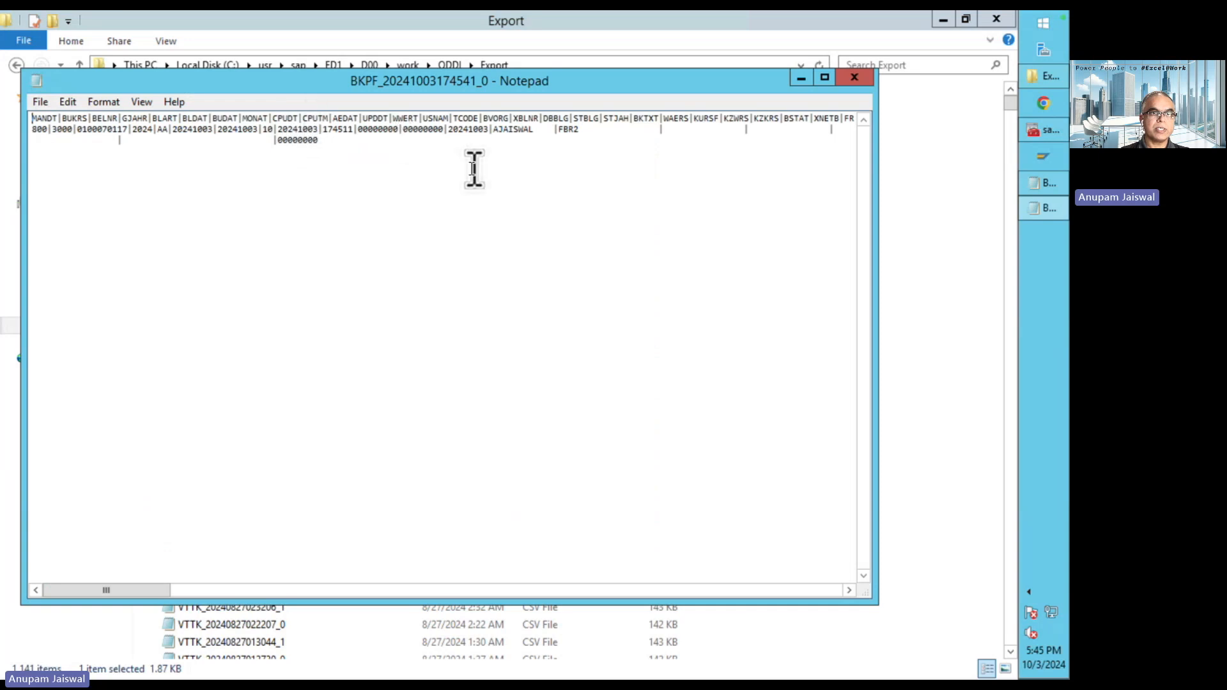
- Check the document number, company code and document type in the delta export file, then switch to the meeting window
click(415, 178)
double_click(103, 129)
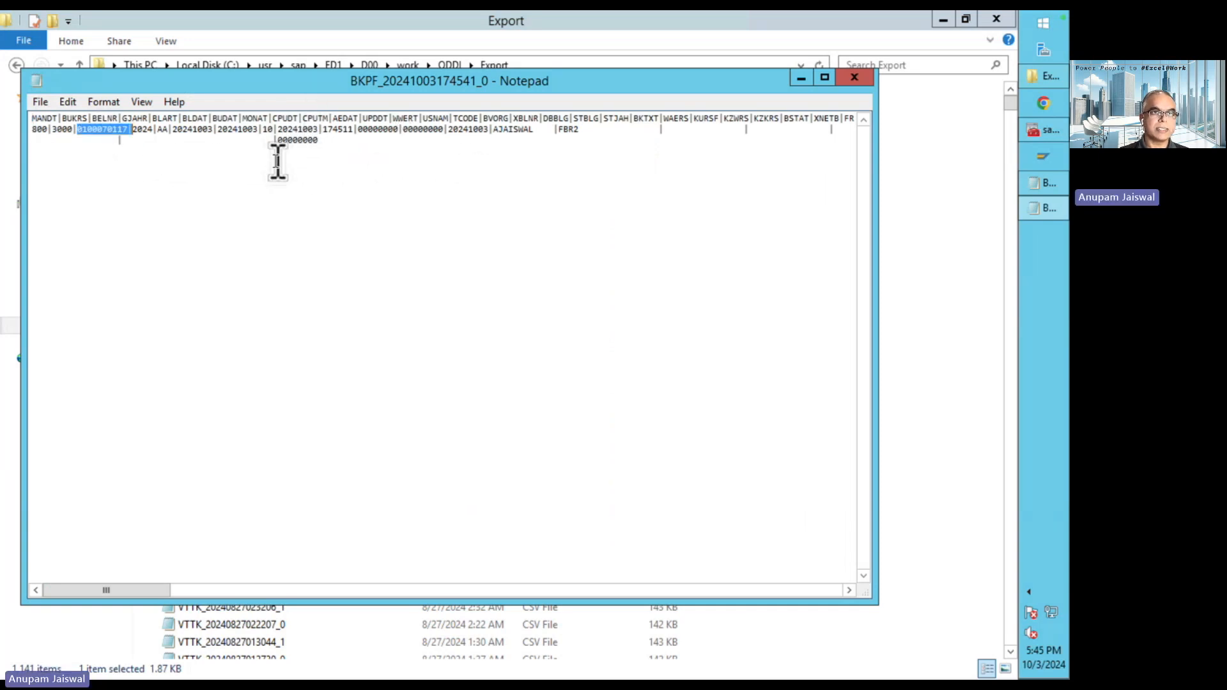
double_click(63, 130)
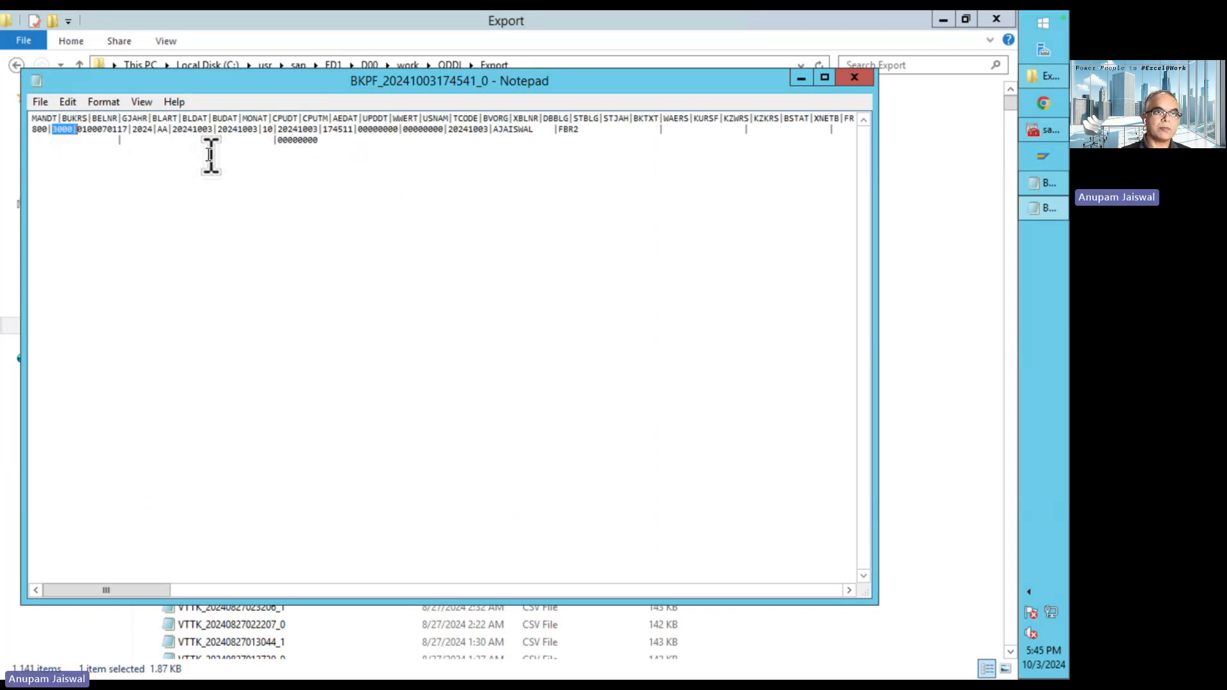
double_click(164, 130)
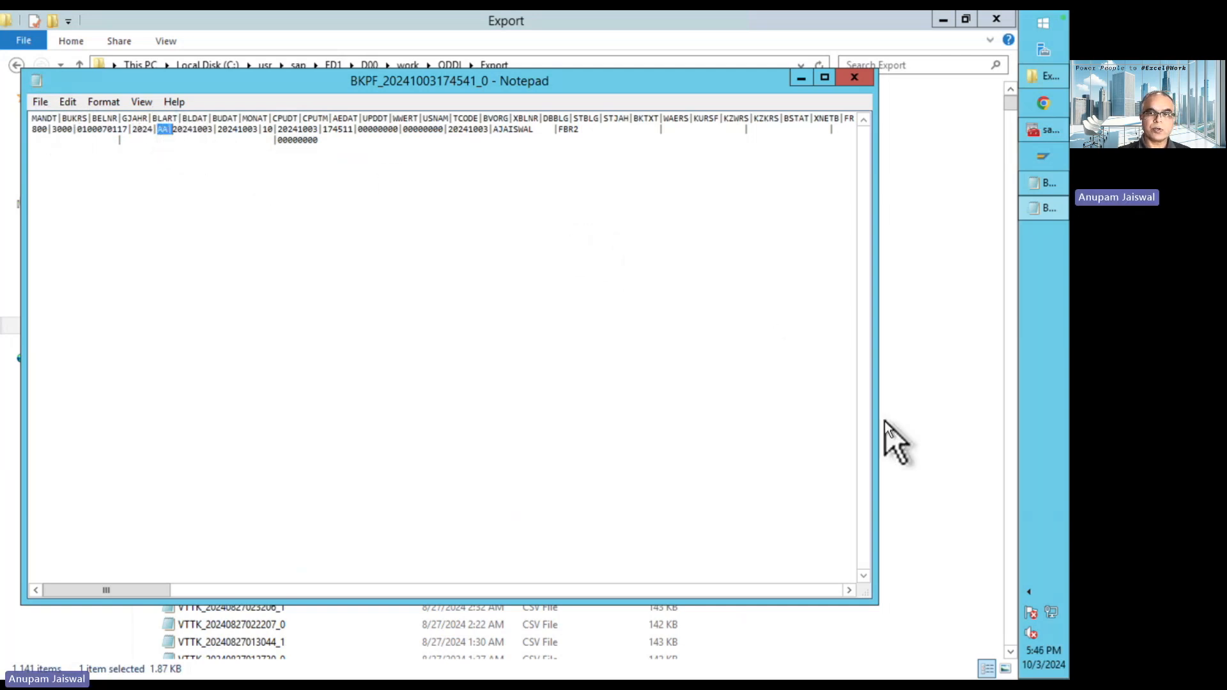
key(ctrl+Right)
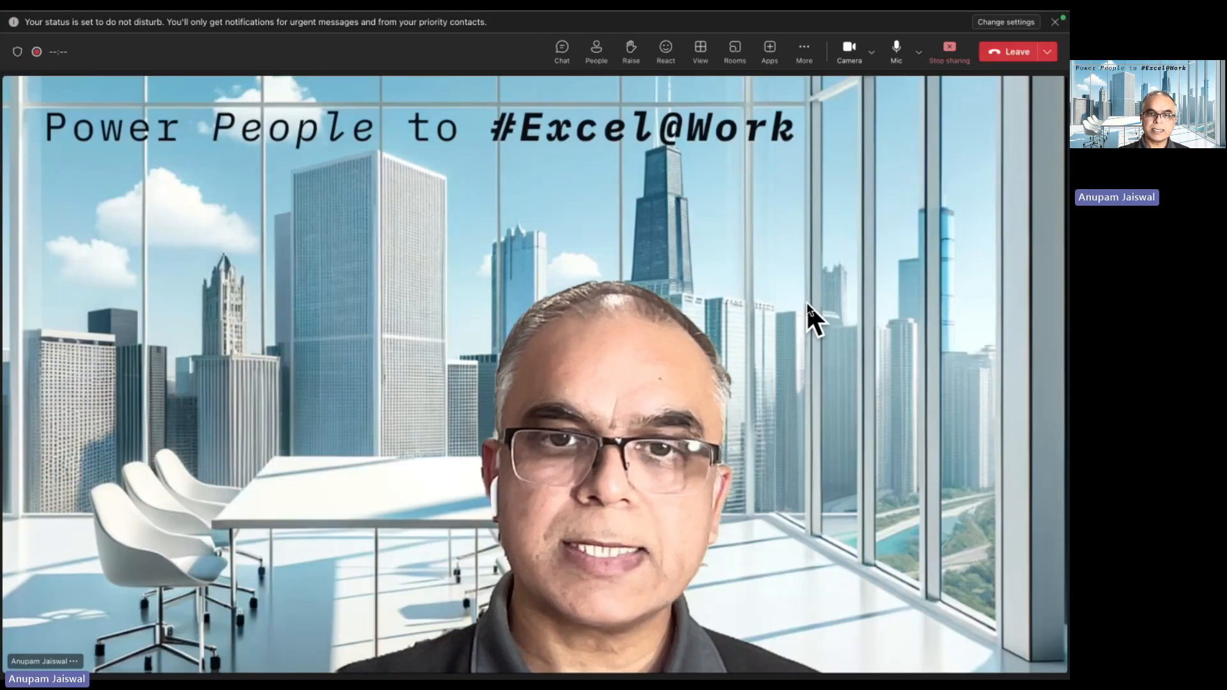